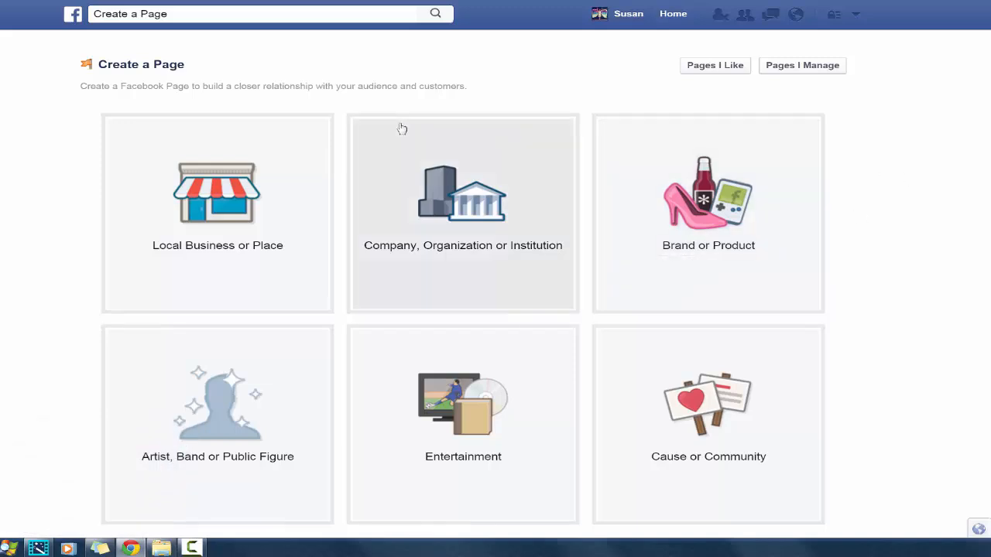
left_click(206, 14)
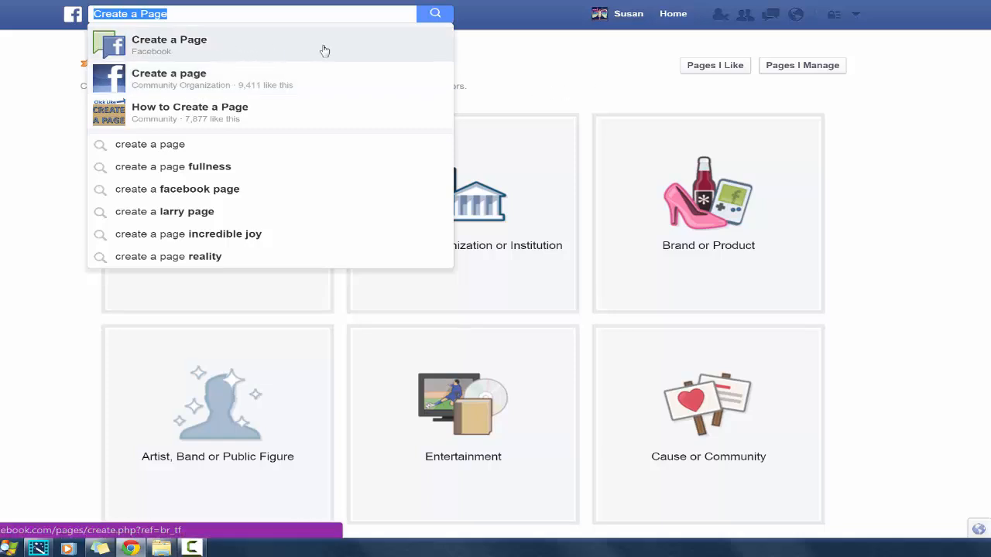
left_click(556, 70)
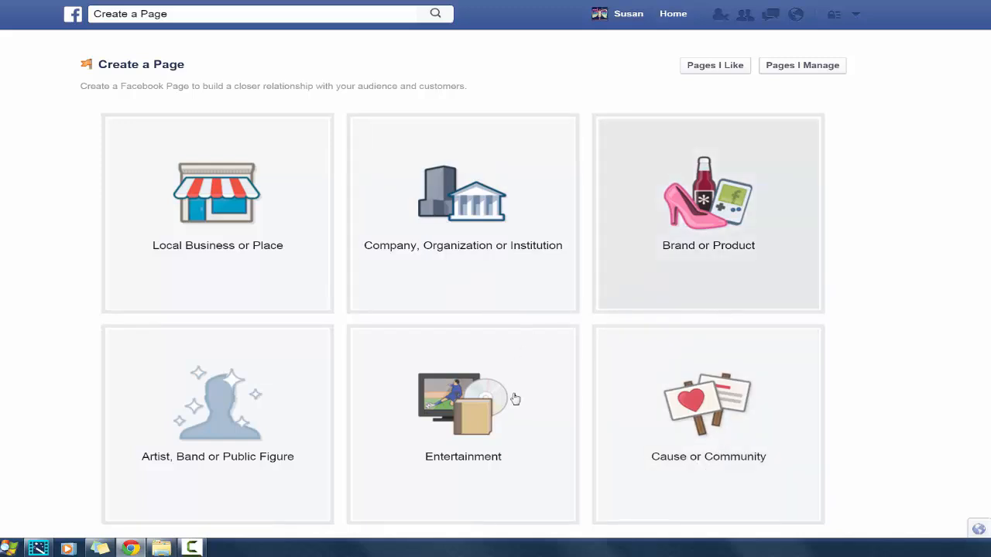
left_click(516, 426)
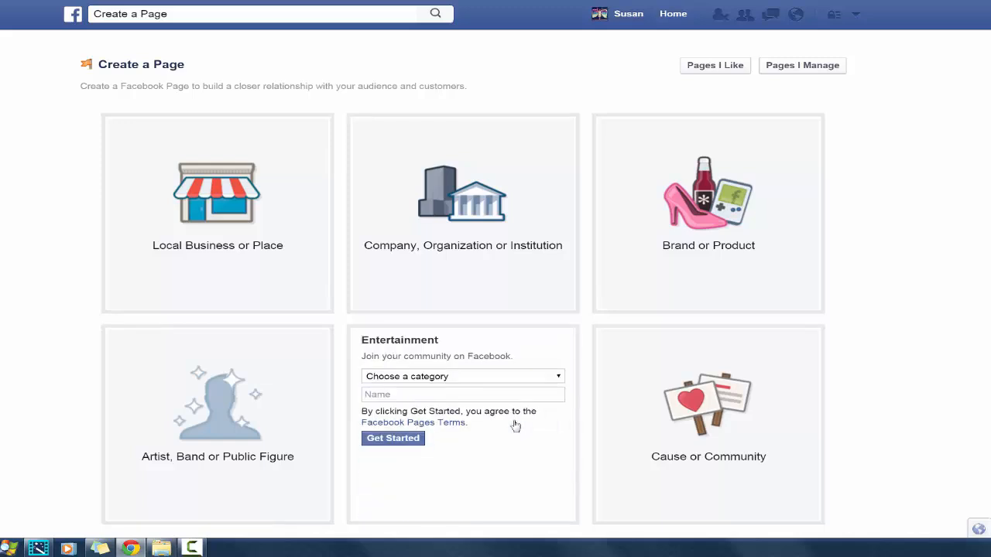
left_click(520, 377)
Create a Cause or Community page named "Live Awesomeness" and start its setup
left_click(609, 379)
type("Live ")
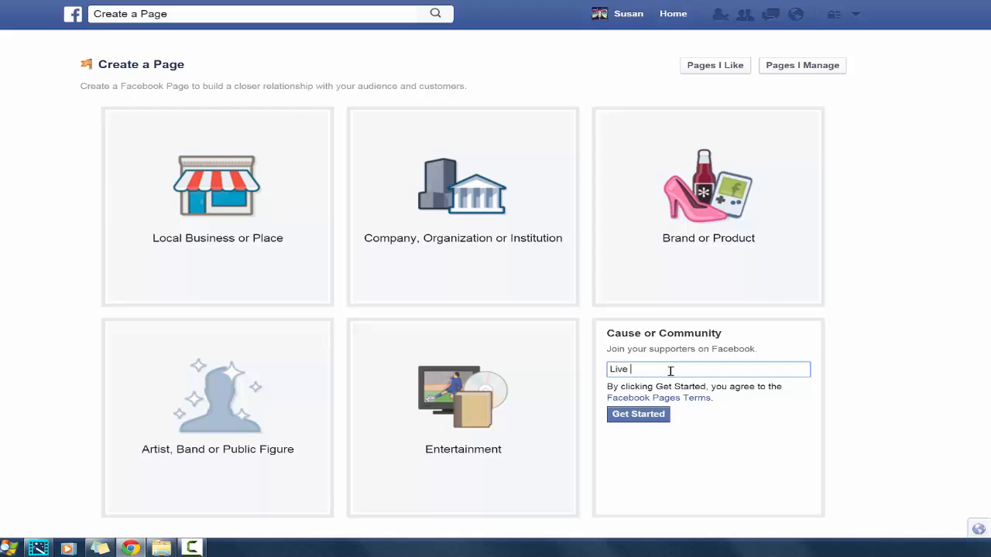
type("Awesomeness")
left_click(636, 418)
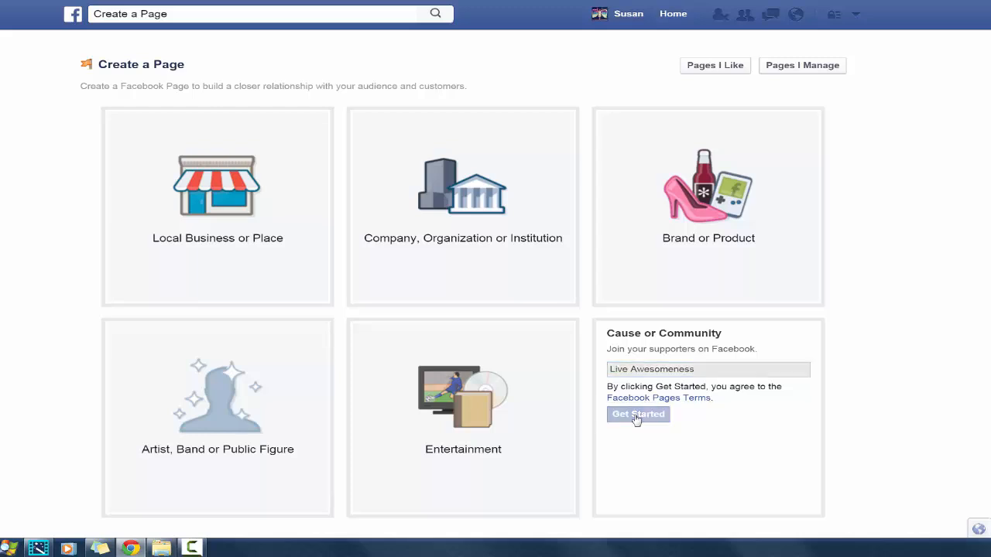
Describe what the page is about as "Pure Awesomeness of Living the life you desire!"
left_click(384, 212)
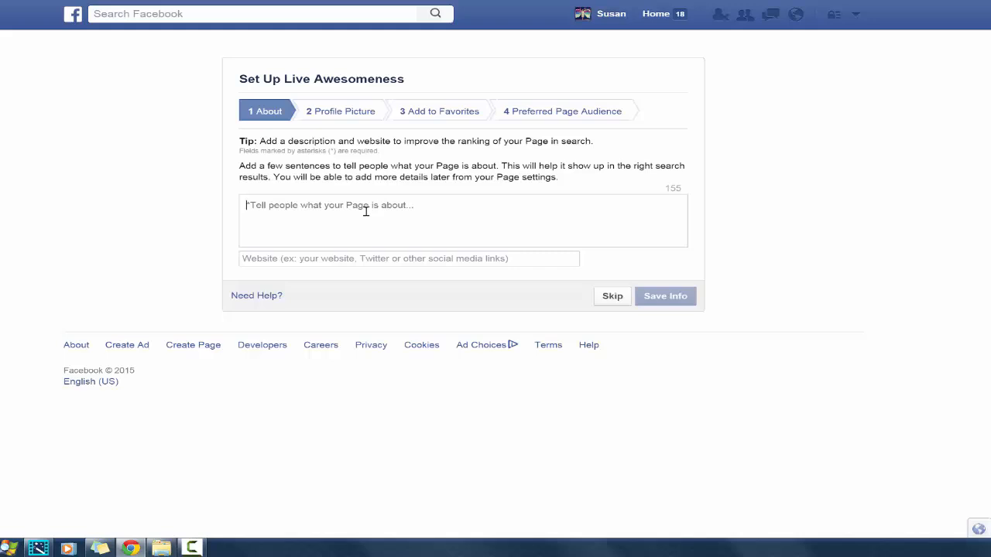
type("Pure A")
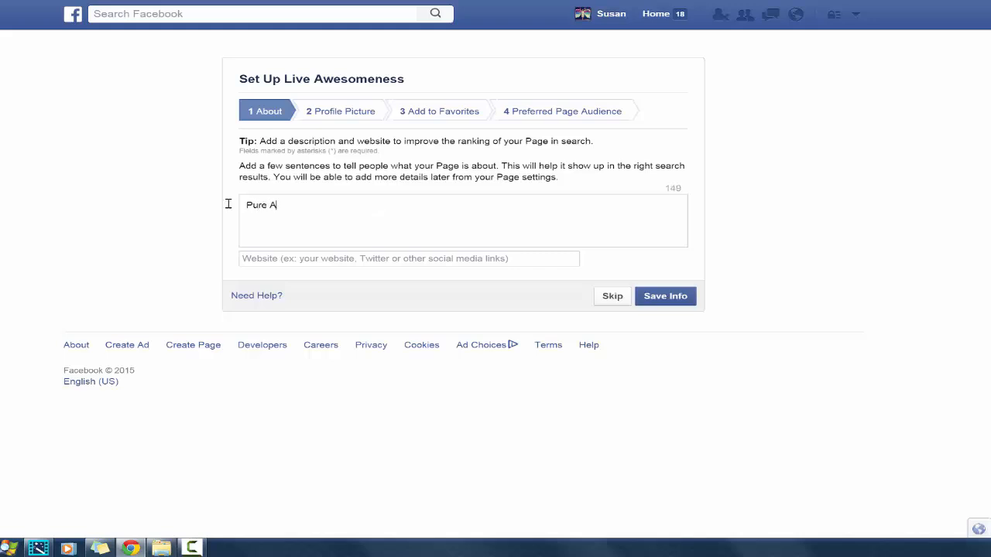
type("wesomeness of Livin")
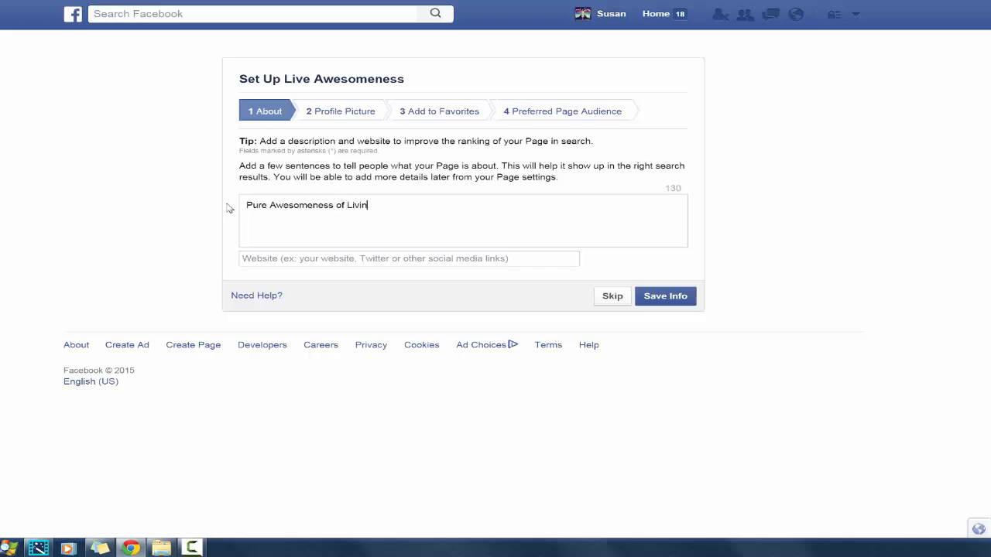
type("g the life you desire !")
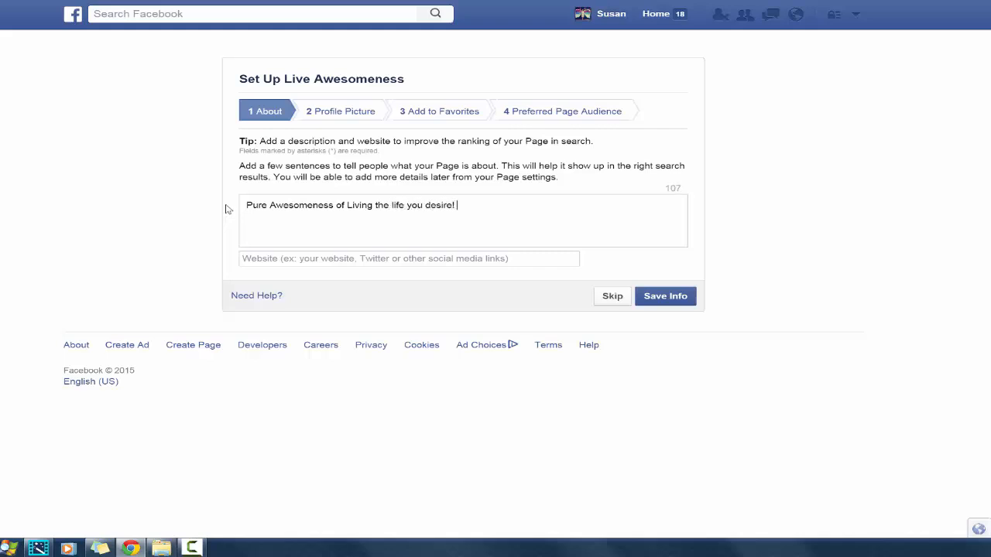
left_click(272, 258)
type("w")
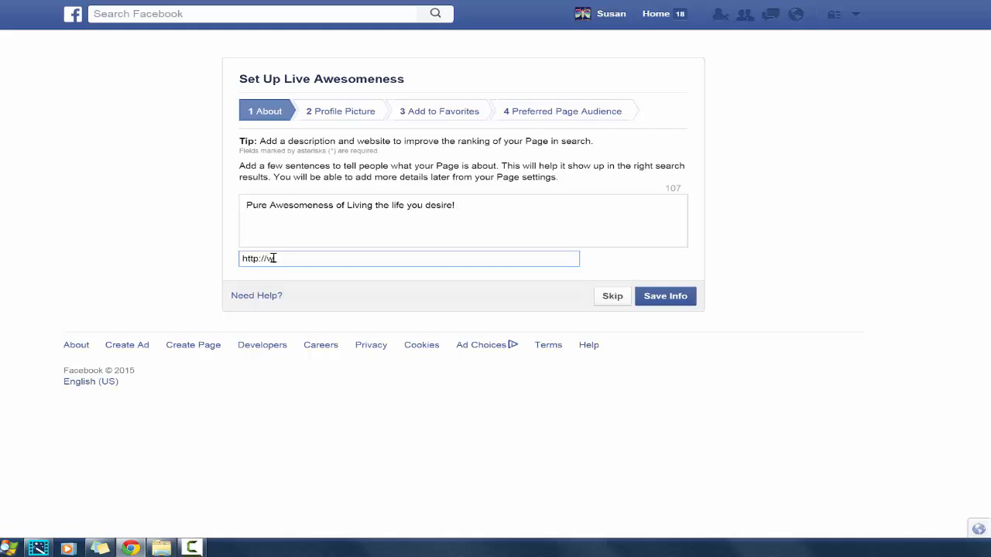
type("ww.socialmediaawesomeness.com")
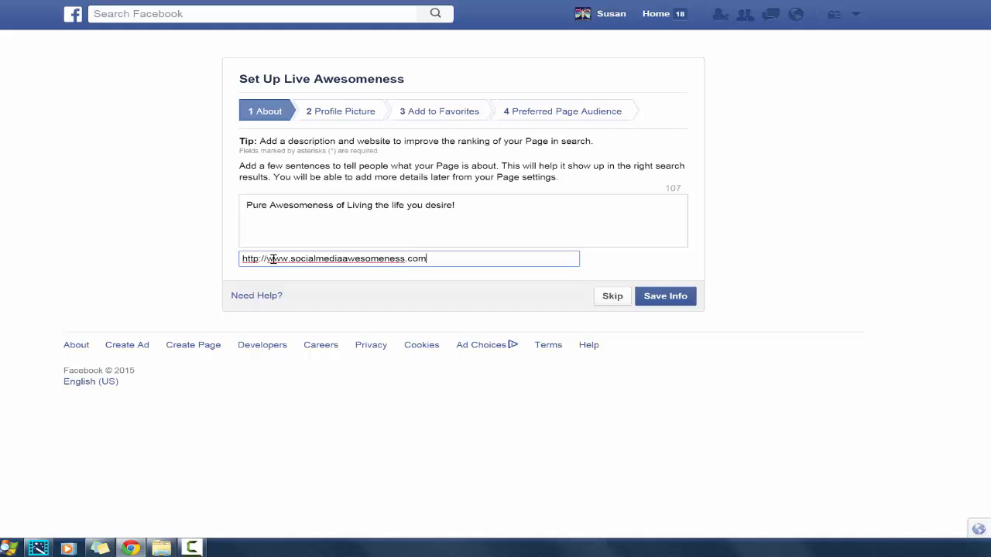
left_click(667, 299)
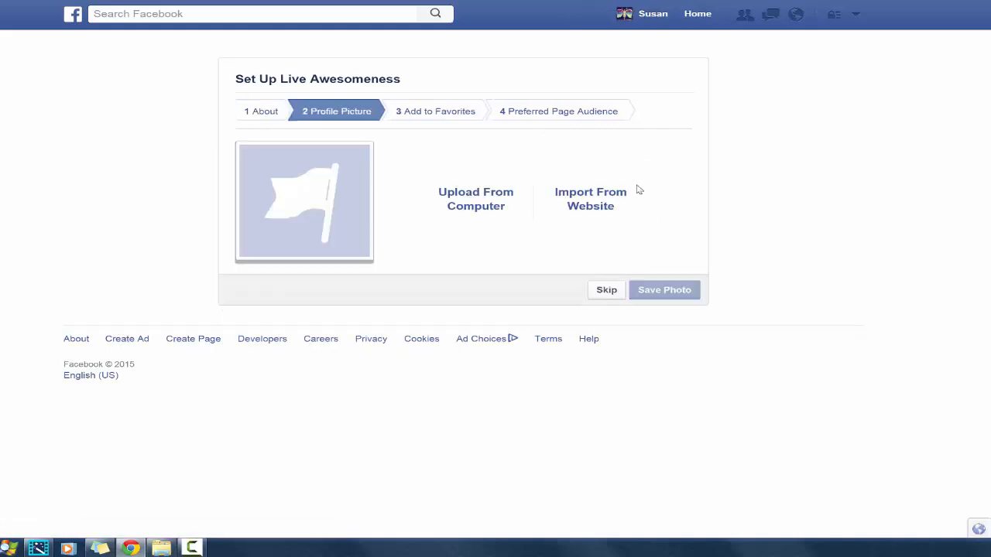
Skip the profile picture and favorites stages of the page setup
left_click(605, 292)
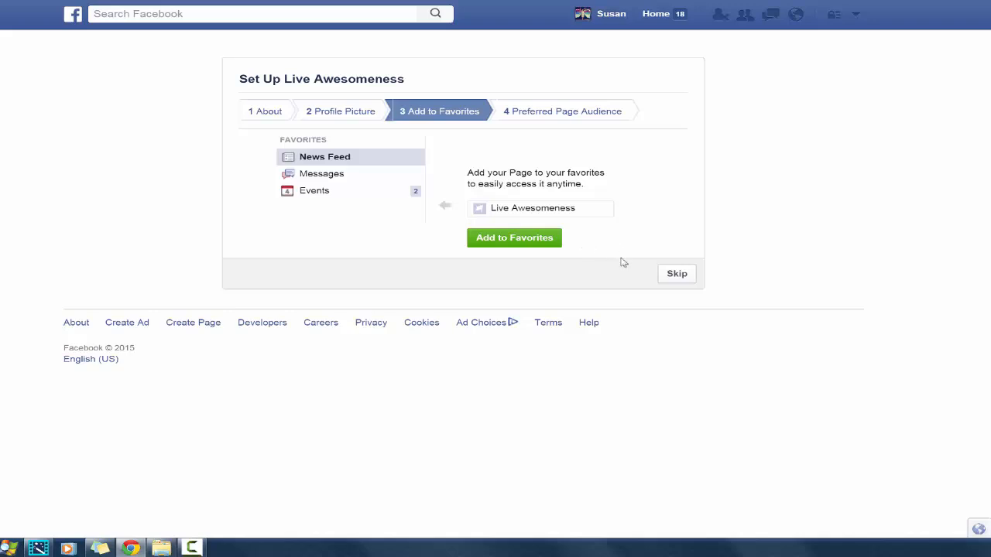
left_click(678, 275)
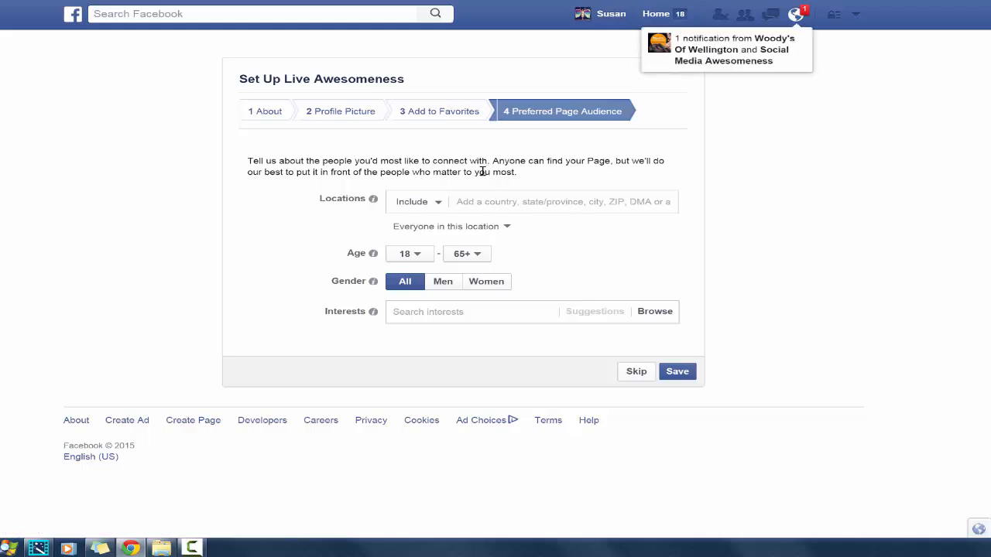
Look over the location targeting options and set the preferred audience's minimum age to 20
left_click(436, 205)
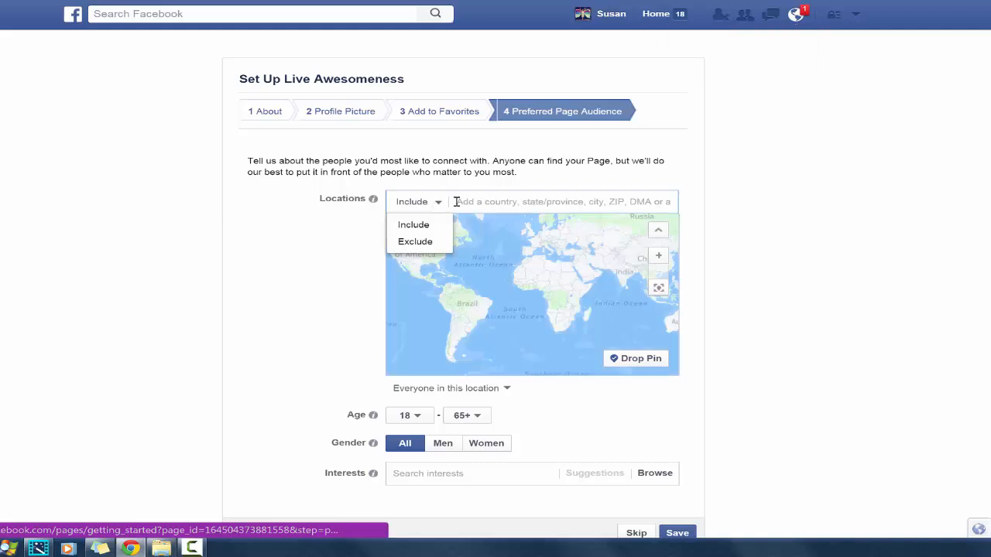
left_click(491, 202)
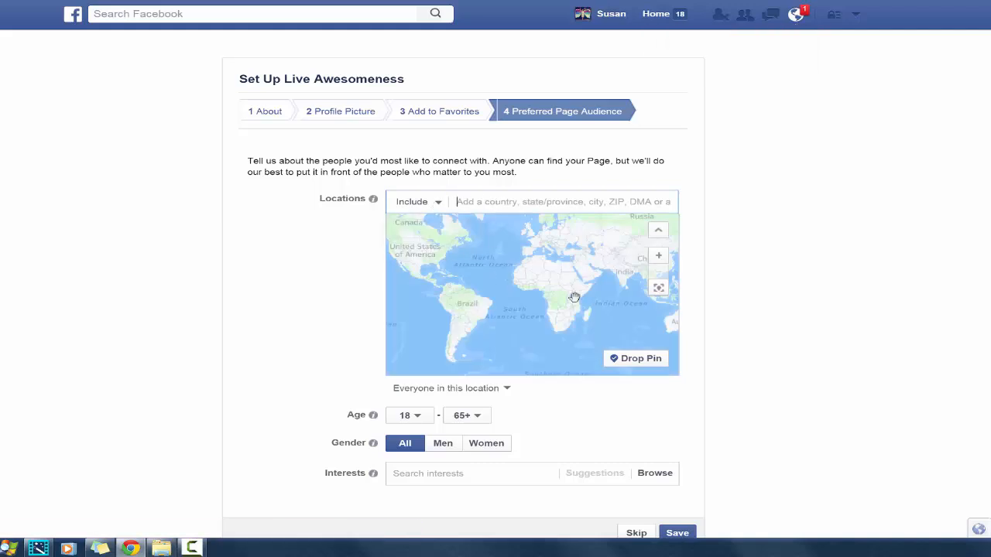
left_click(418, 419)
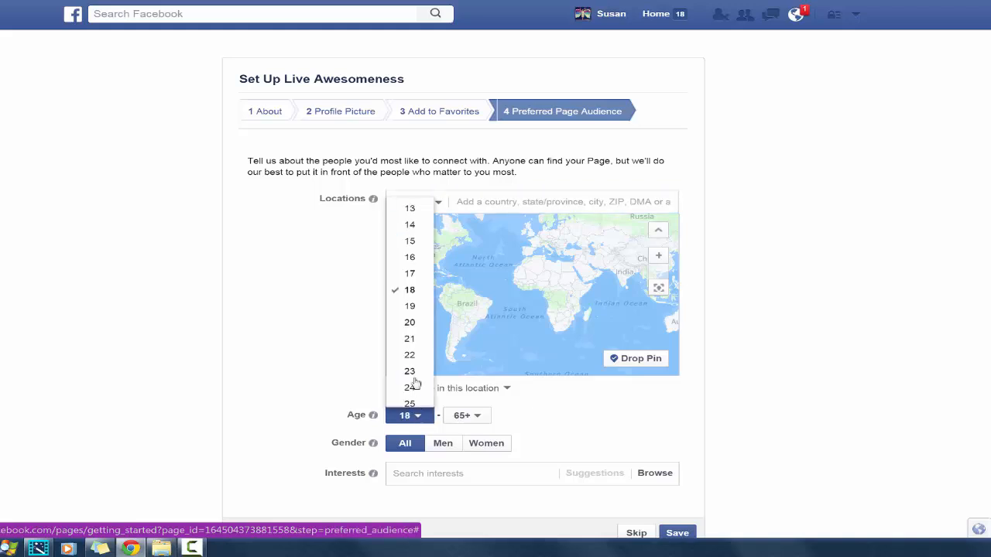
left_click(413, 324)
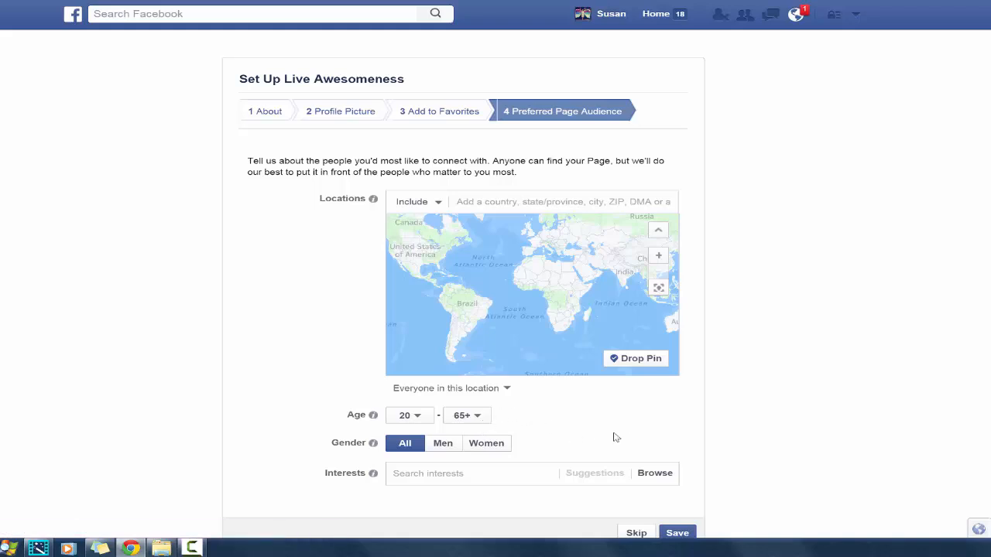
Add Social media marketing and Content marketing to the preferred audience's interests
left_click(489, 471)
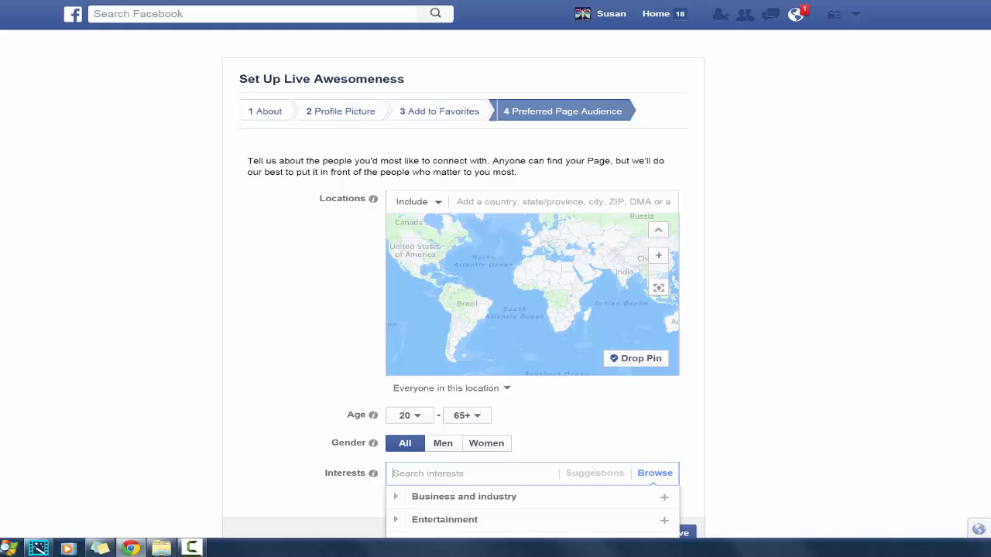
scroll(496, 310, "down", 2)
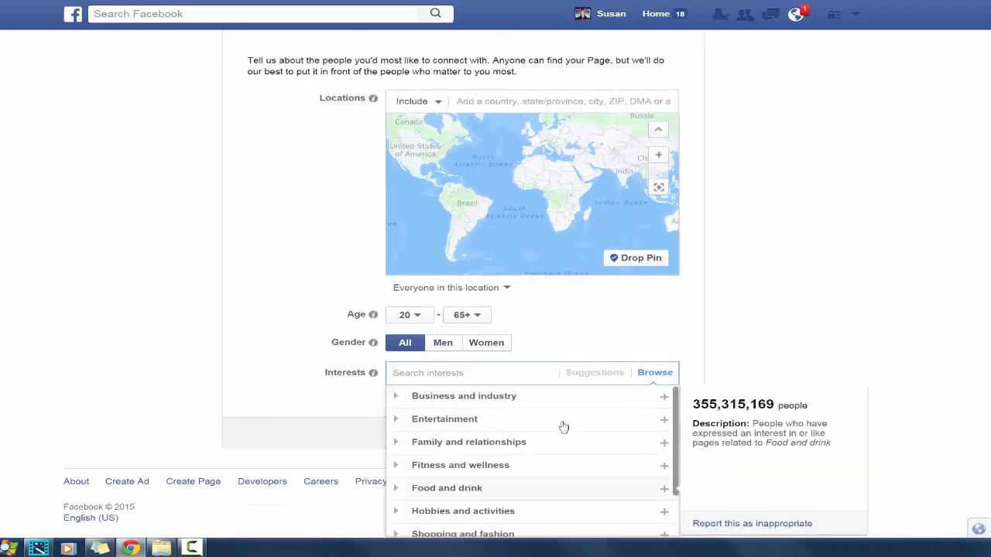
mouse_move(648, 405)
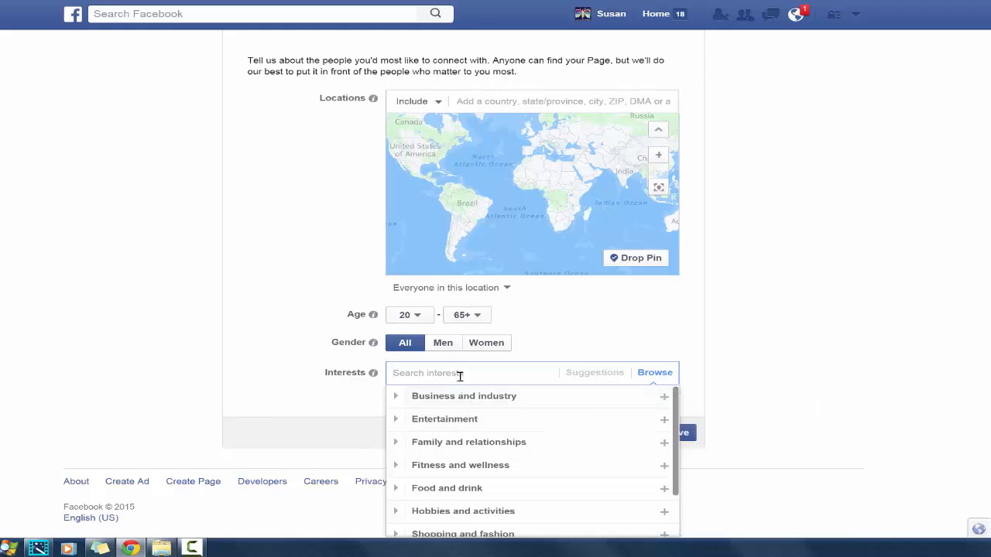
type("social ")
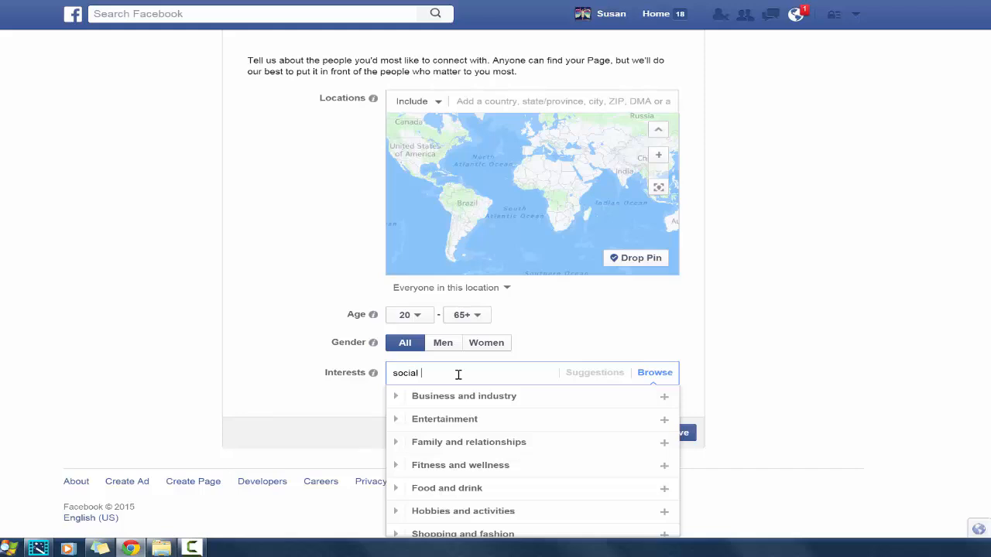
type("med")
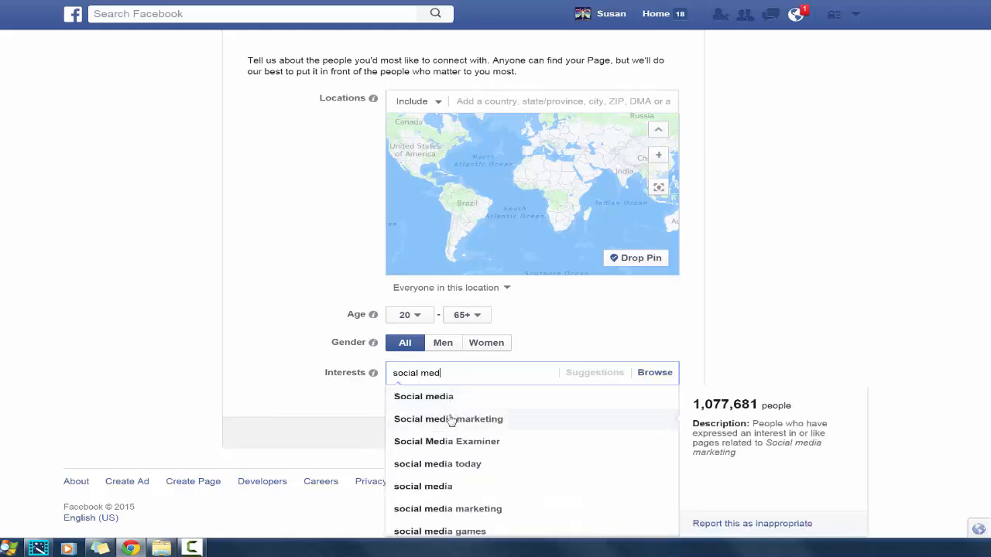
left_click(452, 419)
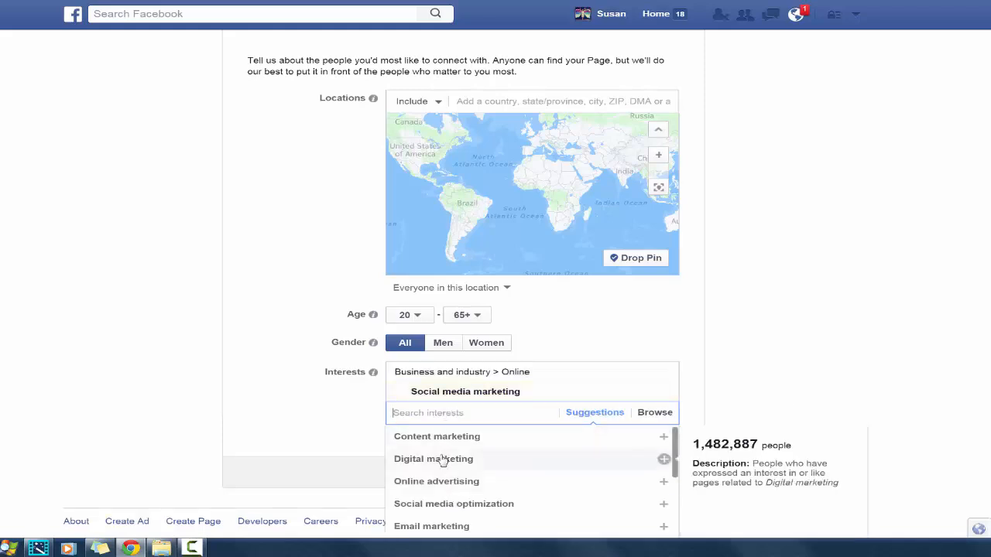
left_click(443, 439)
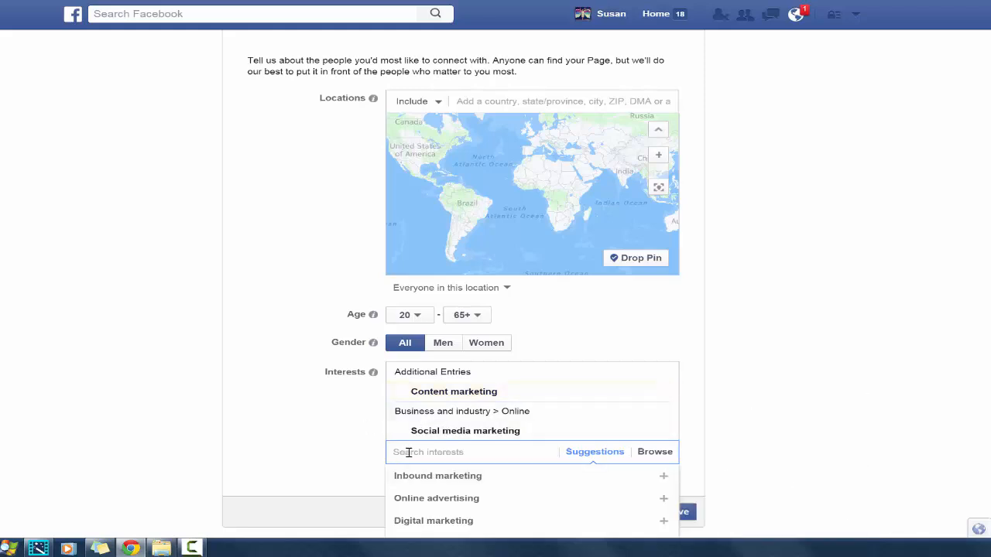
Add Travel and awesomeness to the preferred audience's interests
type("Trave")
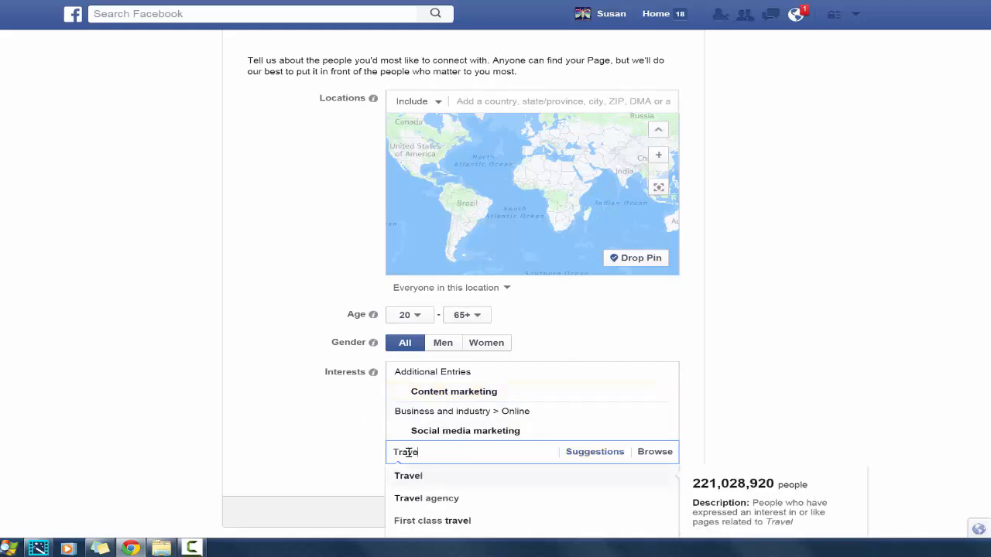
left_click(427, 480)
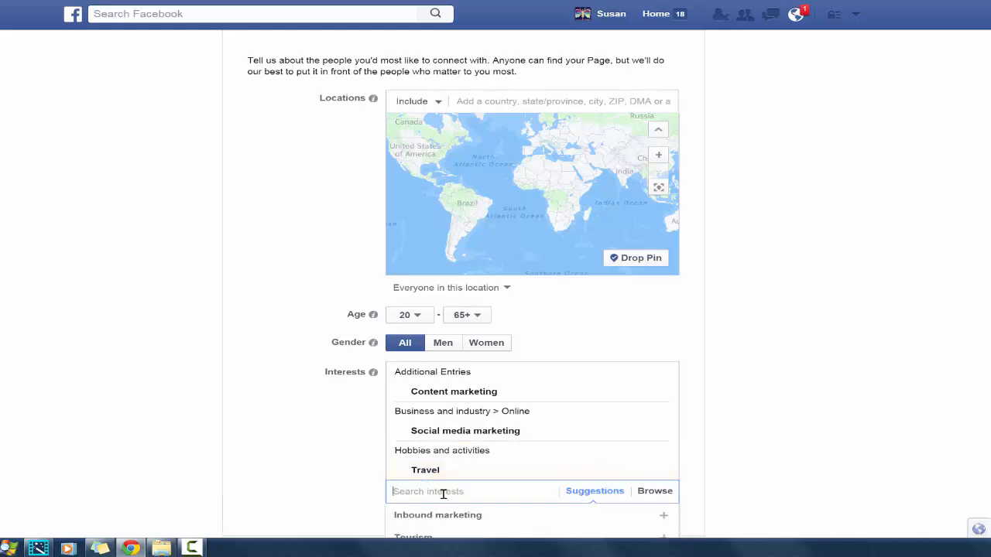
type("es")
key("BackSpace")
key("BackSpace")
type("aw")
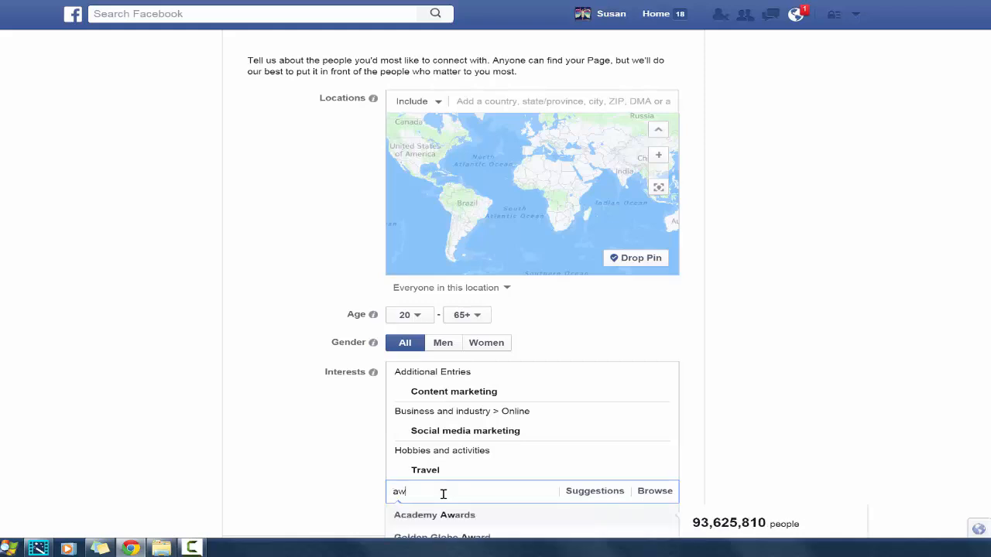
type("esomen")
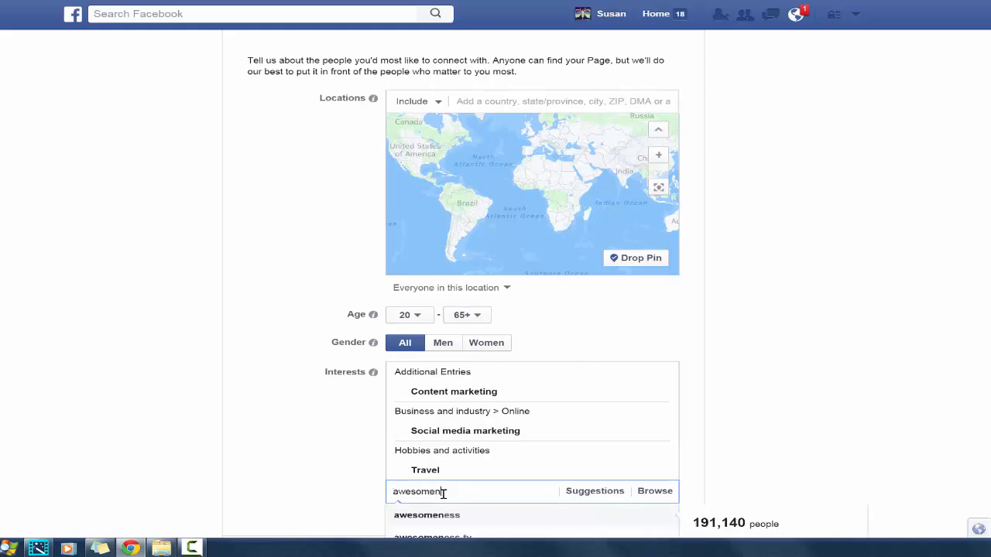
left_click(445, 516)
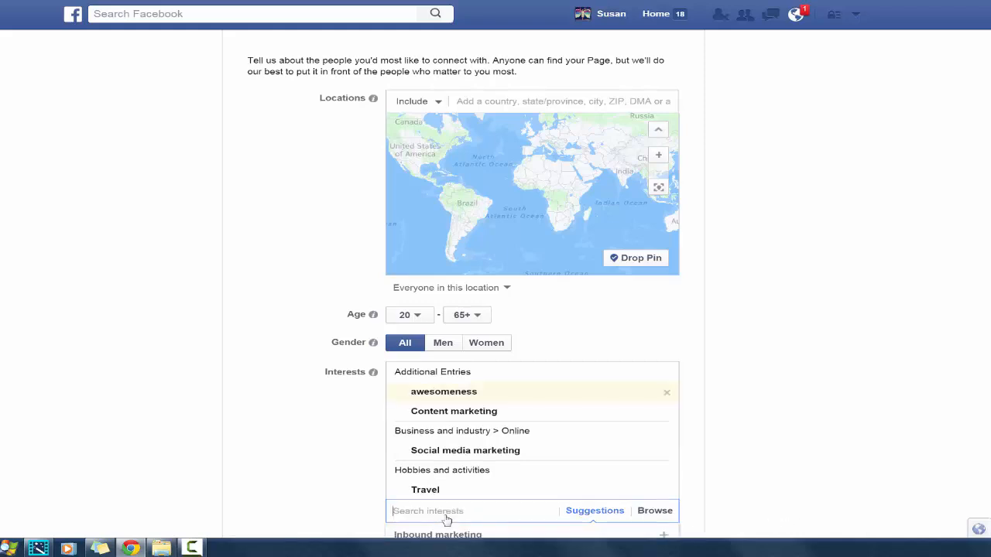
Add the suggested interest Online advertising, and decline replacing Travel with the narrower Adventure travel
scroll(463, 286, "down", 3)
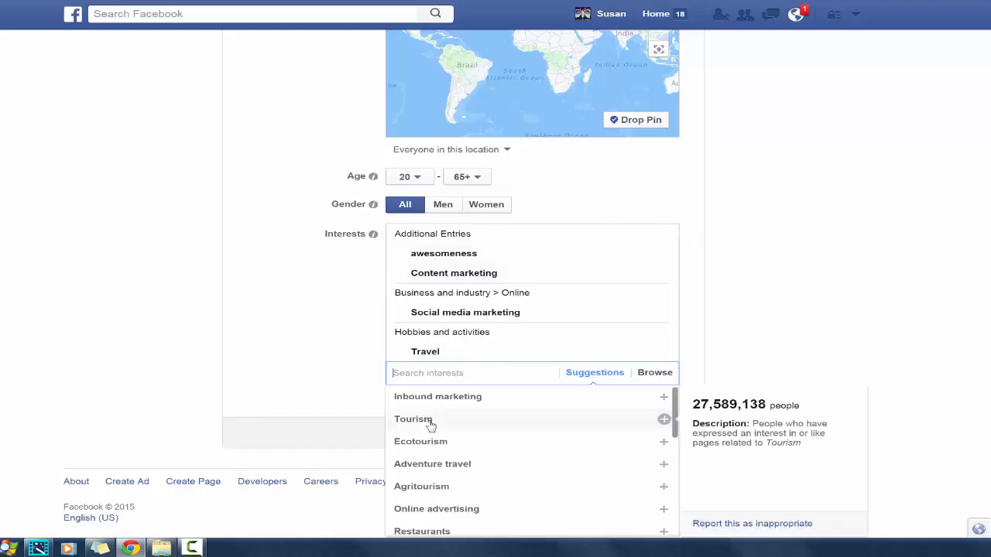
left_click(463, 510)
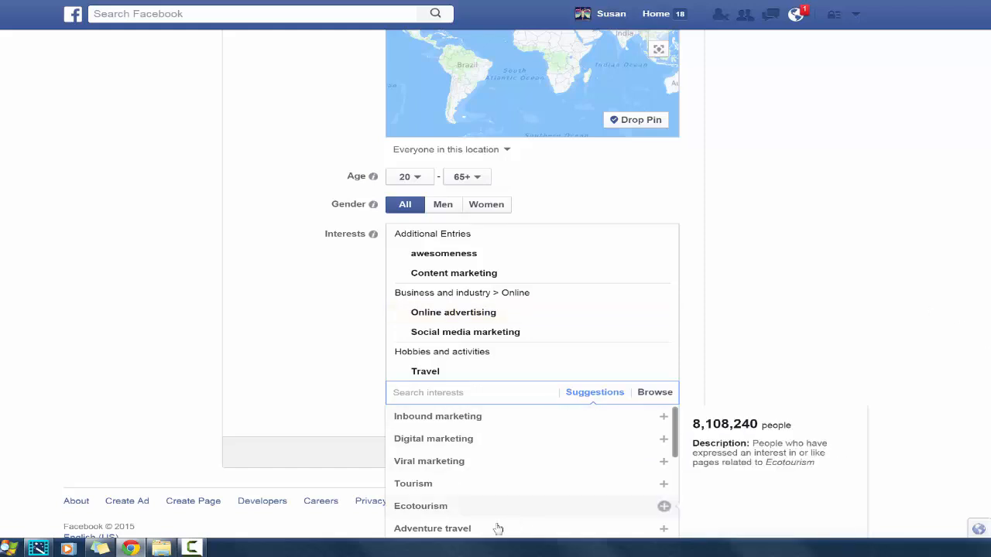
left_click(453, 533)
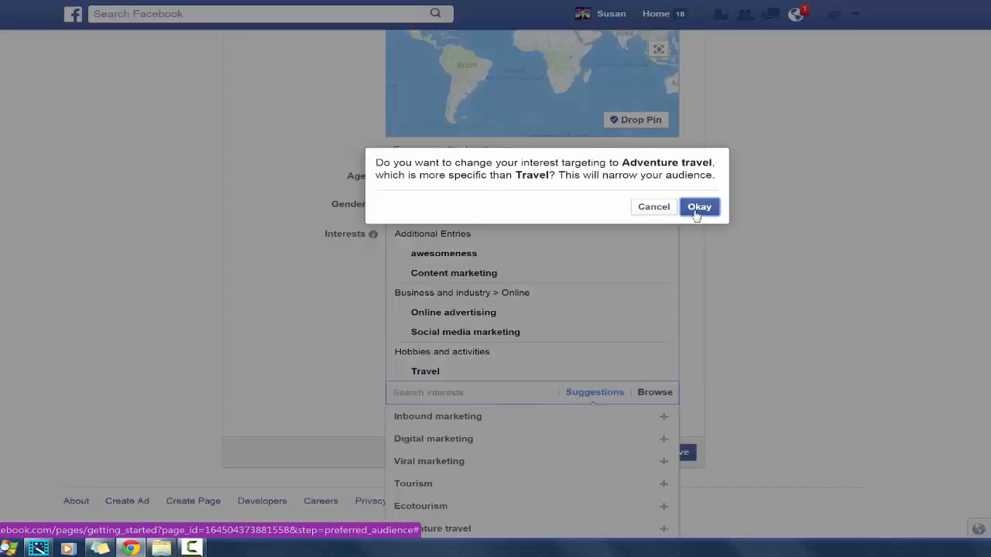
left_click(659, 210)
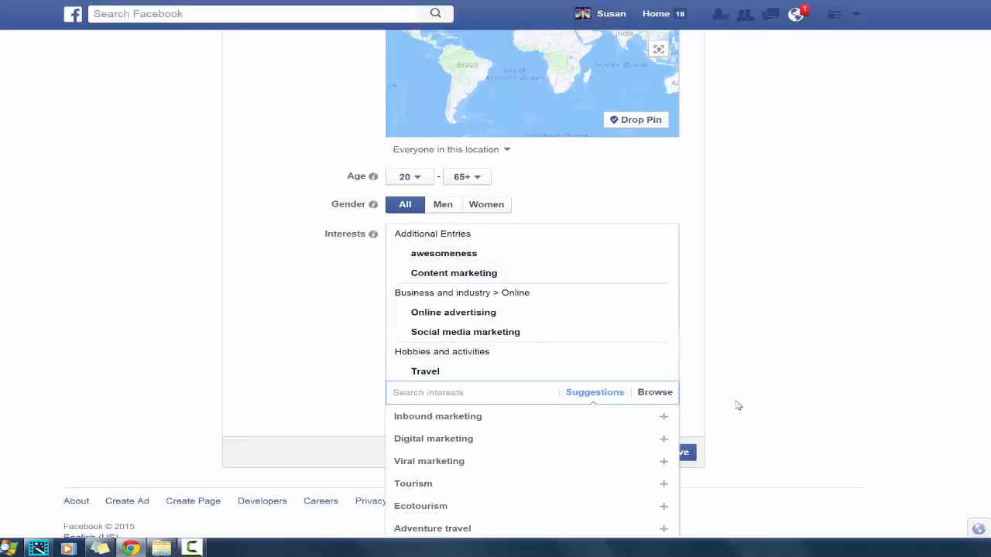
left_click(691, 346)
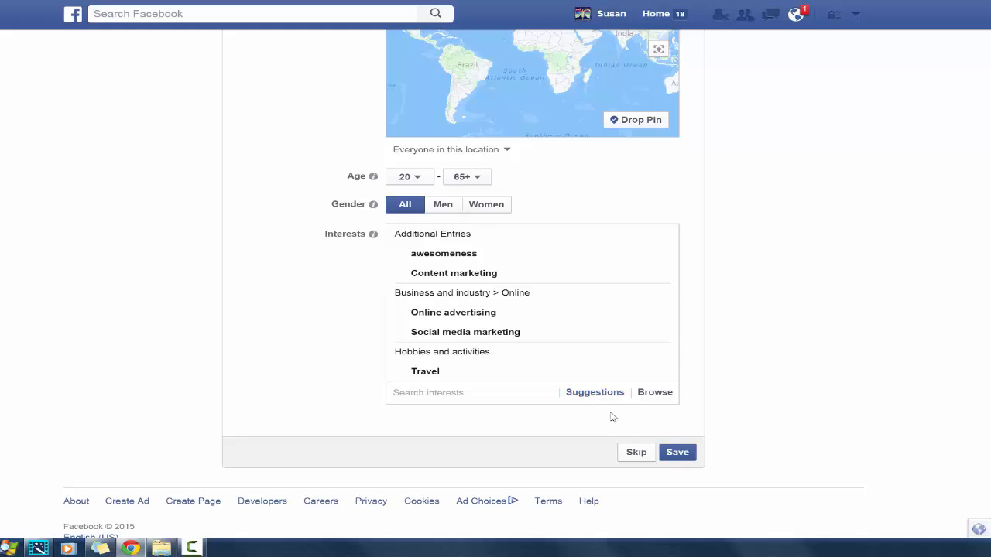
Save the preferred page audience and close the introductory page tour
left_click(684, 459)
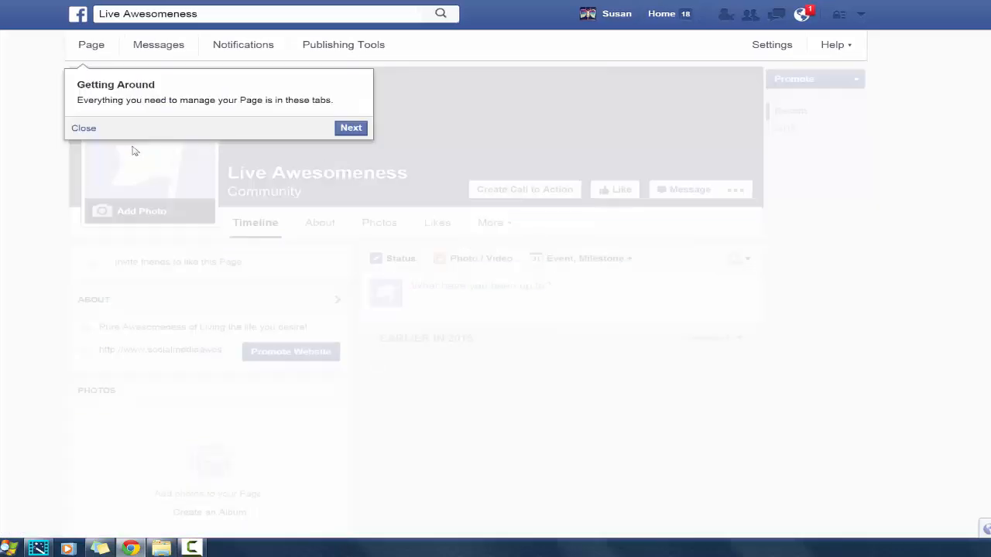
left_click(86, 130)
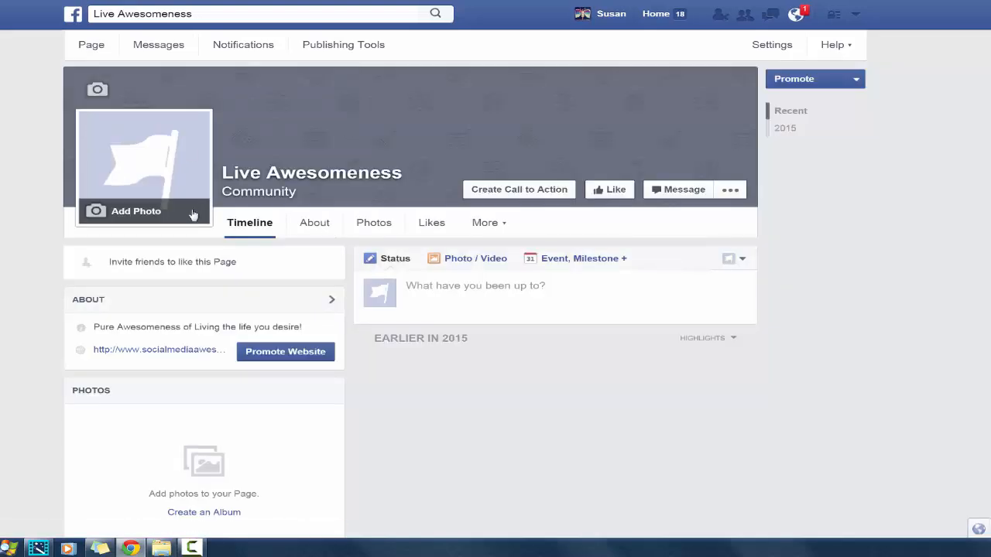
Upload the round Be Awesome Today badge as the page's profile picture
left_click(96, 214)
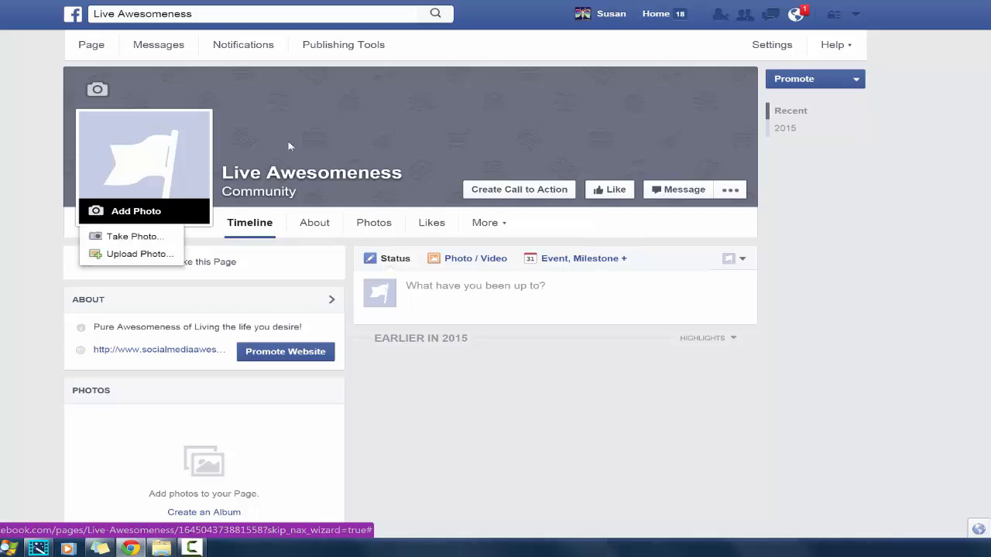
left_click(128, 210)
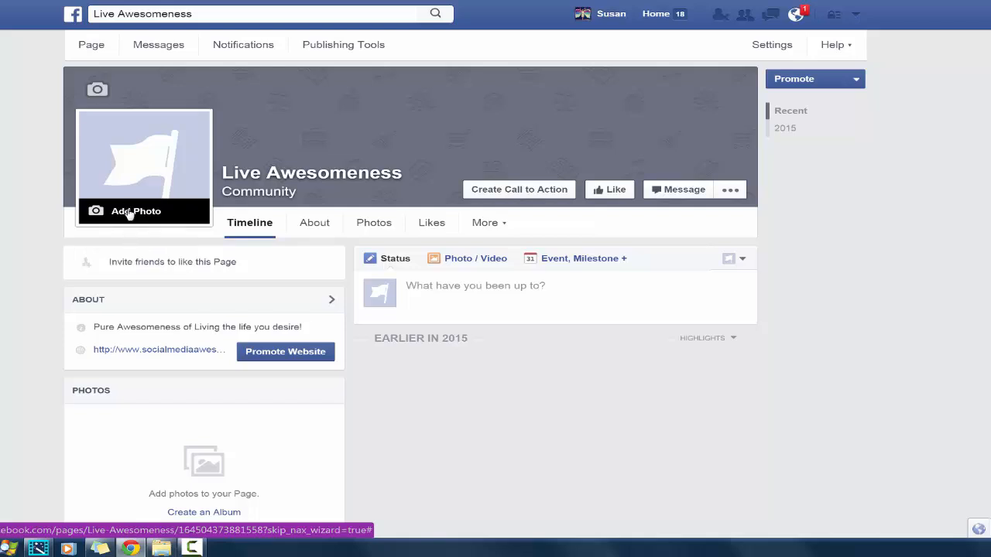
left_click(127, 212)
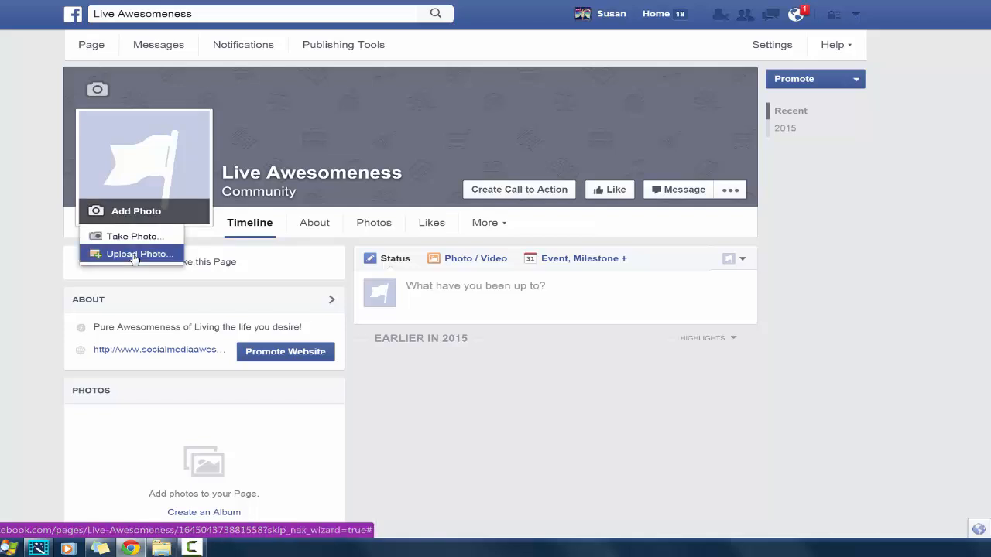
left_click(134, 255)
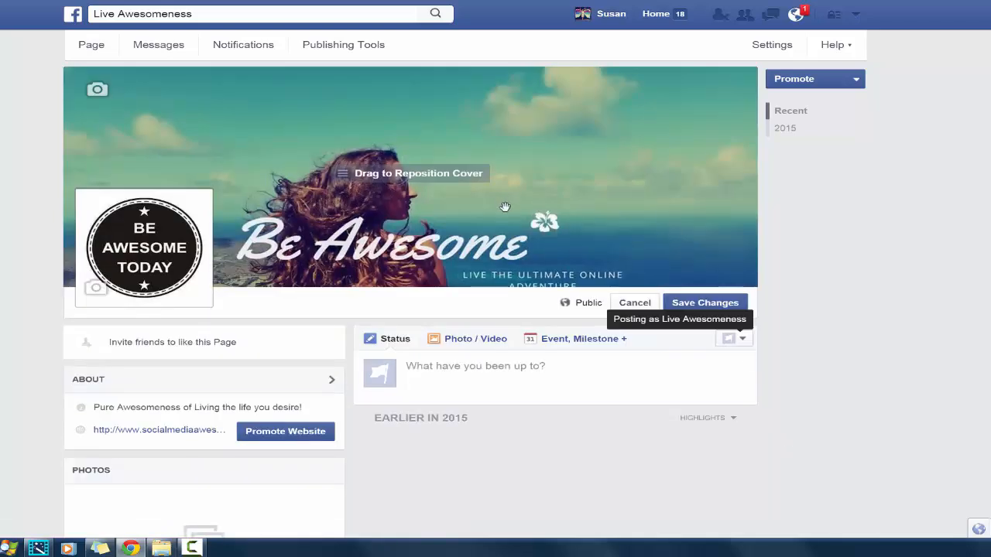
Reposition the Be Awesome cover photo so its full tagline shows, save it, and dismiss the suggestion to like the page
left_click_drag(525, 190, 549, 143)
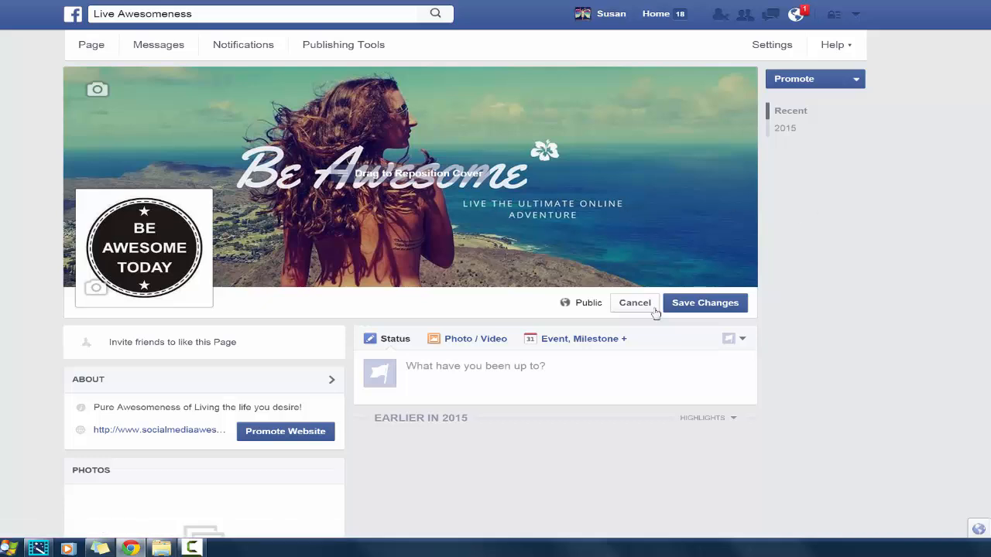
left_click(679, 308)
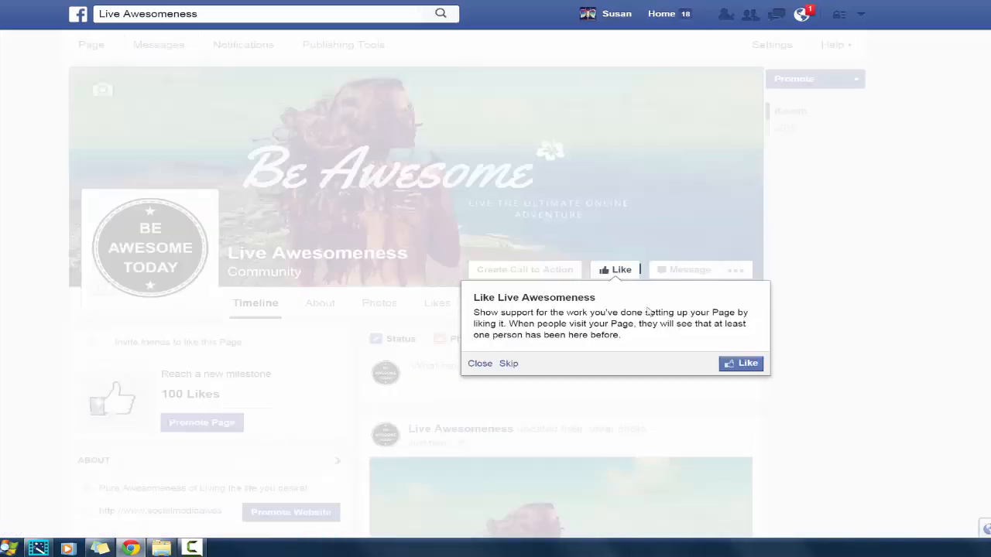
left_click(478, 364)
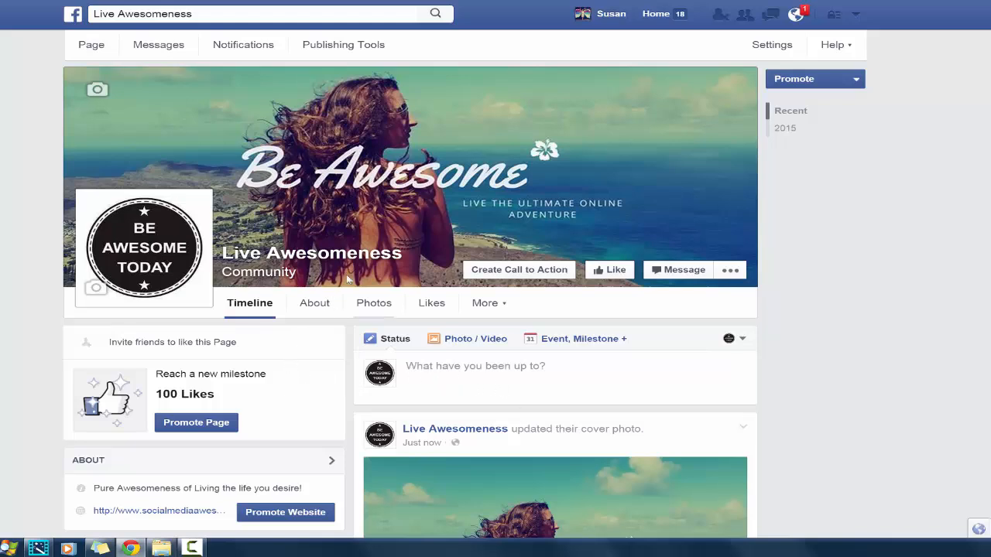
Review the page's general settings, examining the options for Visitor Posts, Similar Page Suggestions and Tagging Ability
left_click(775, 47)
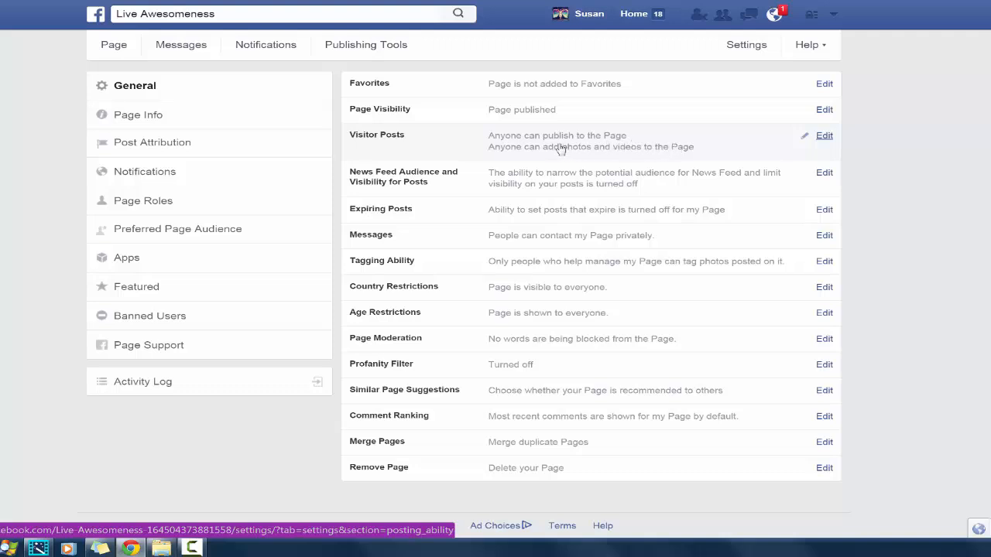
left_click(824, 136)
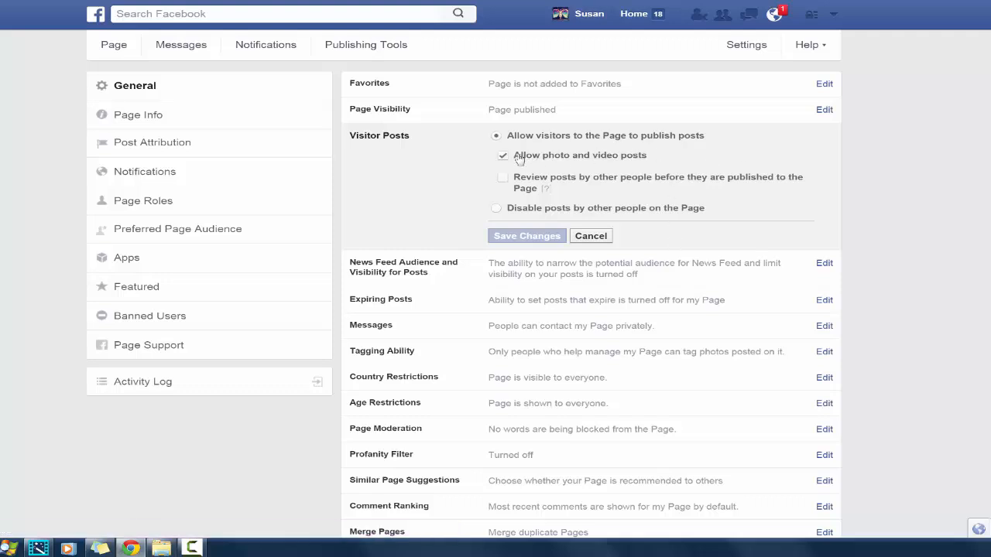
left_click(593, 237)
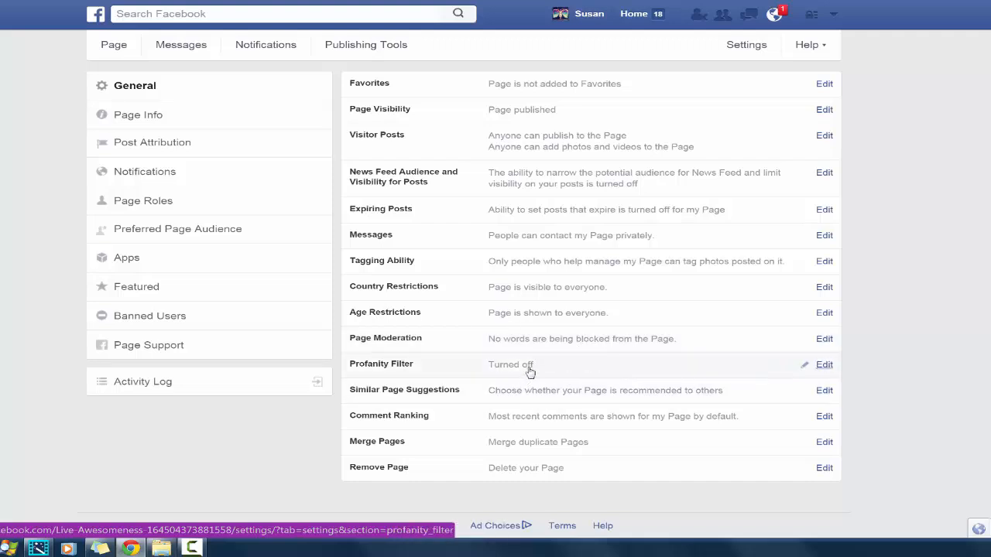
left_click(557, 401)
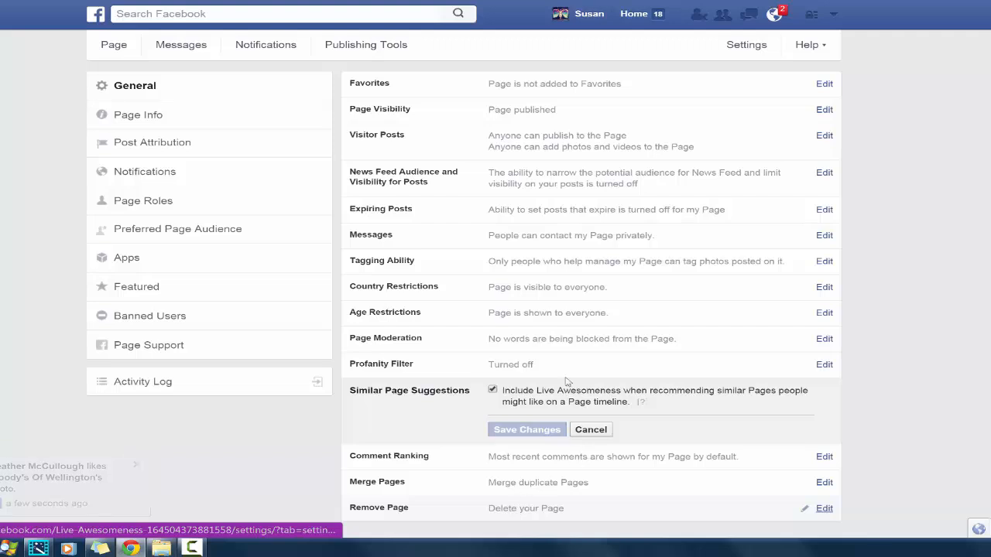
left_click(545, 266)
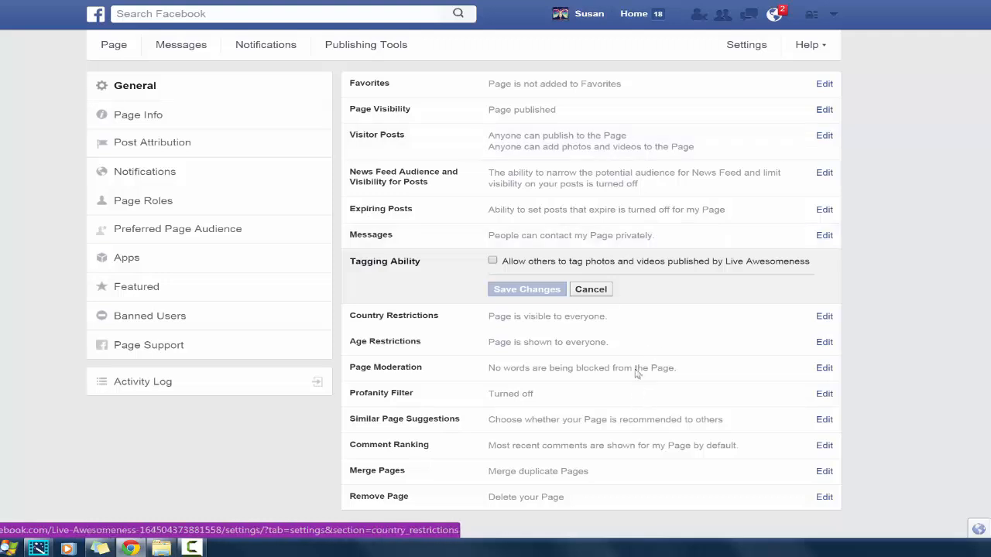
Set the page's topics to Traveling, Internet marketing and YouTube in the page info, and save them
left_click(144, 117)
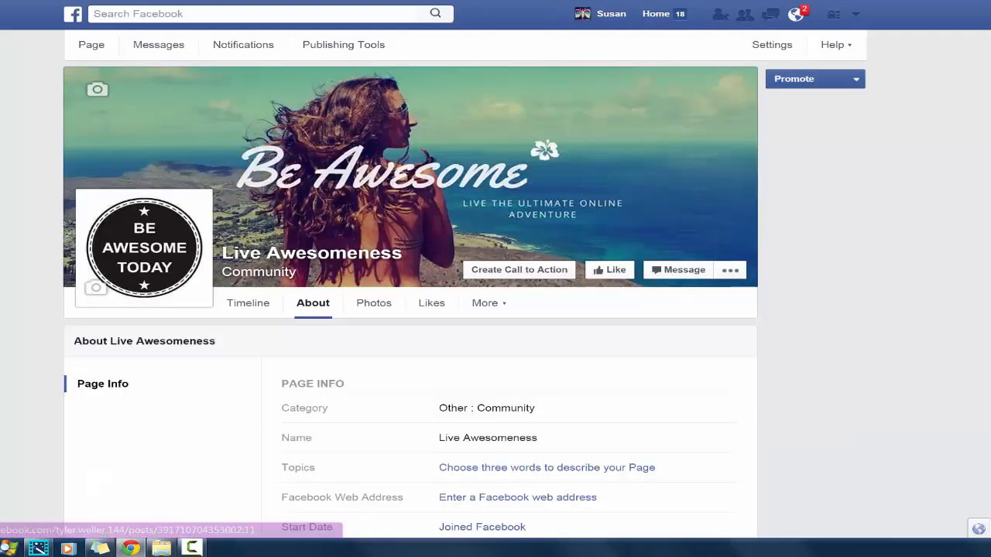
scroll(410, 296, "down", 3)
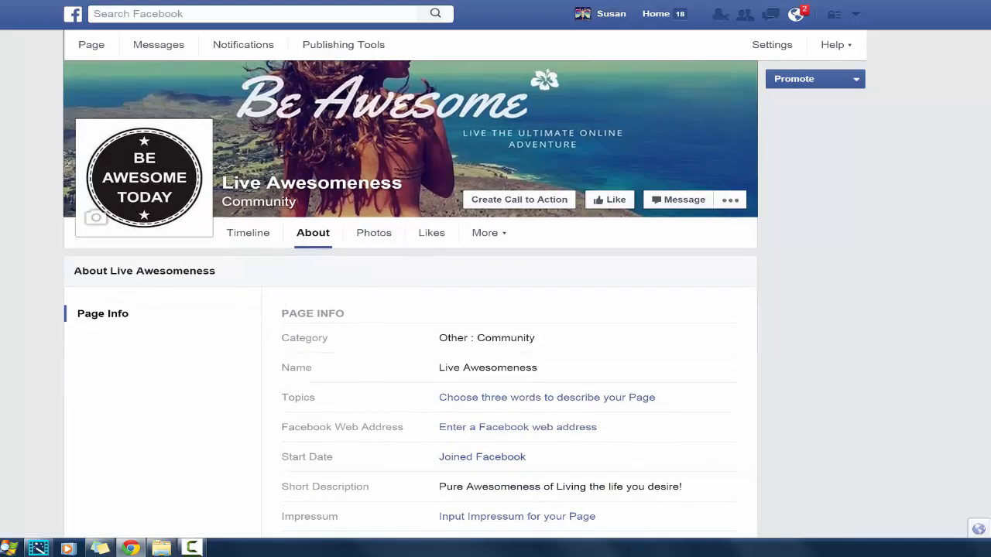
scroll(410, 297, "down", 2)
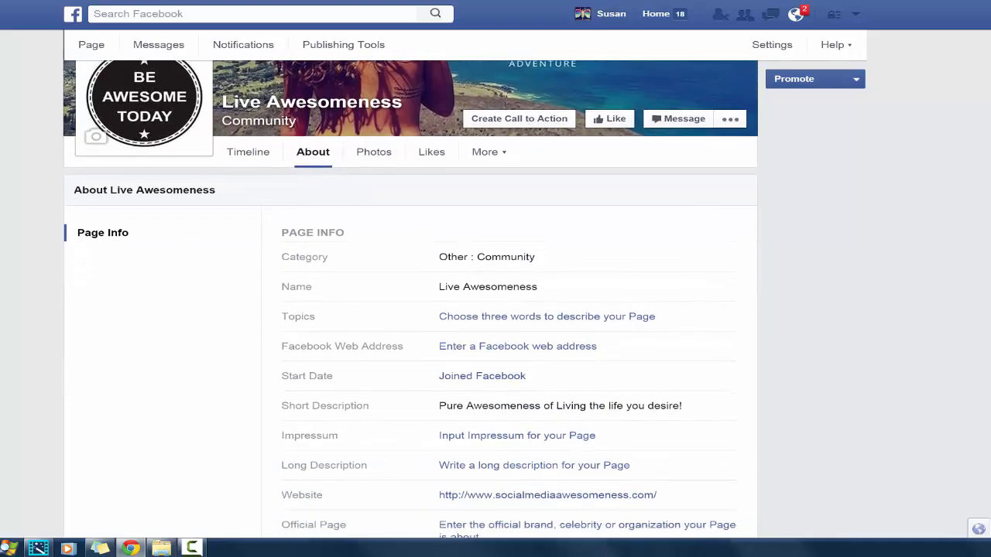
scroll(411, 297, "down", 1)
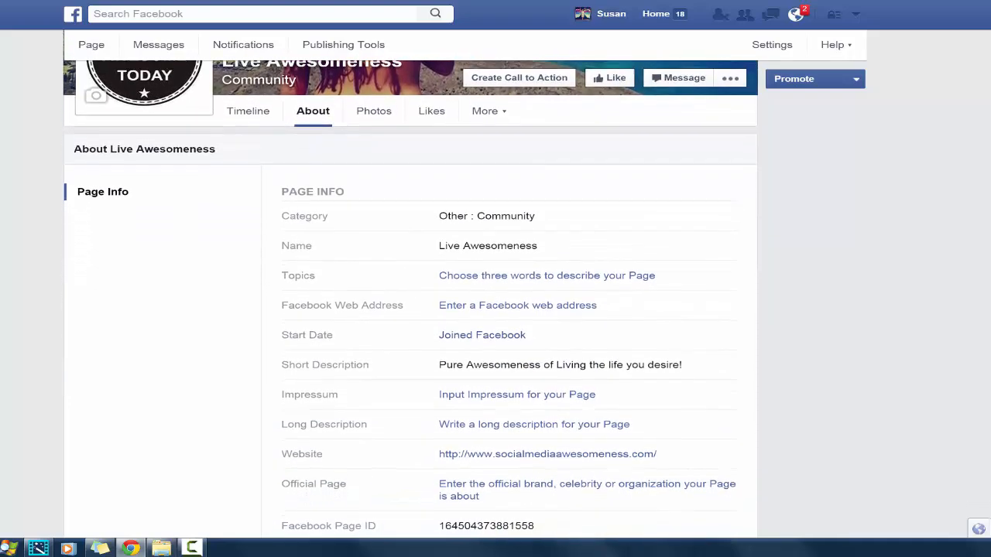
scroll(410, 300, "down", 1)
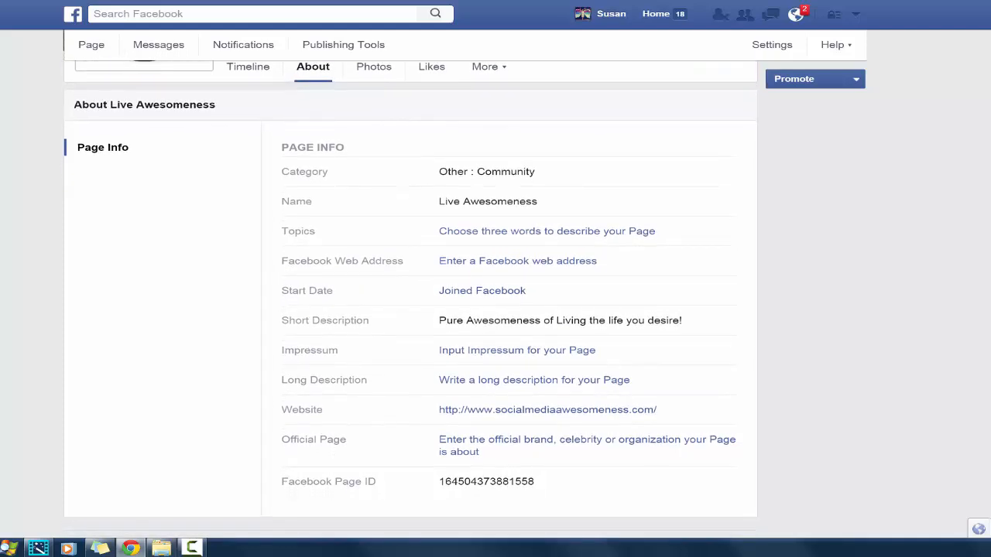
scroll(411, 300, "down", 1)
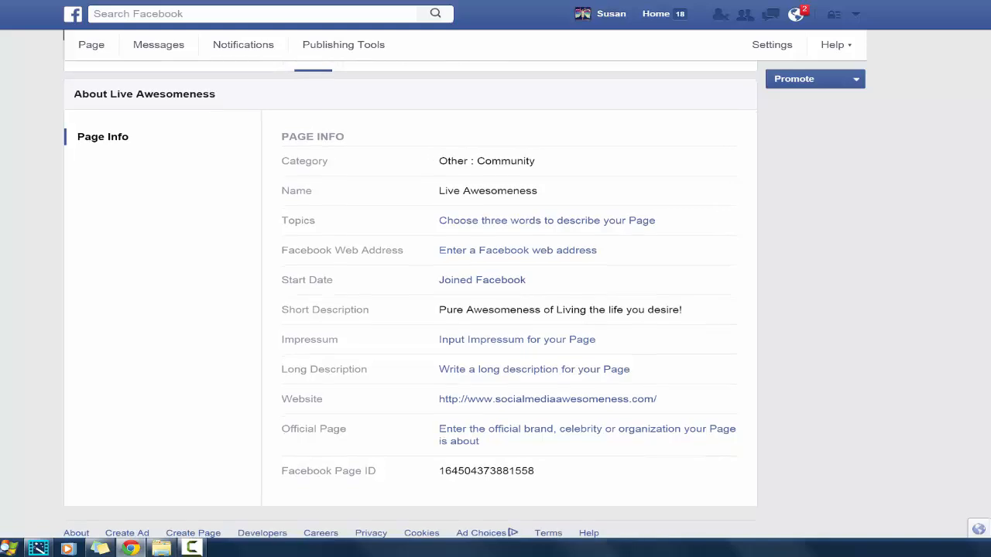
scroll(410, 300, "down", 1)
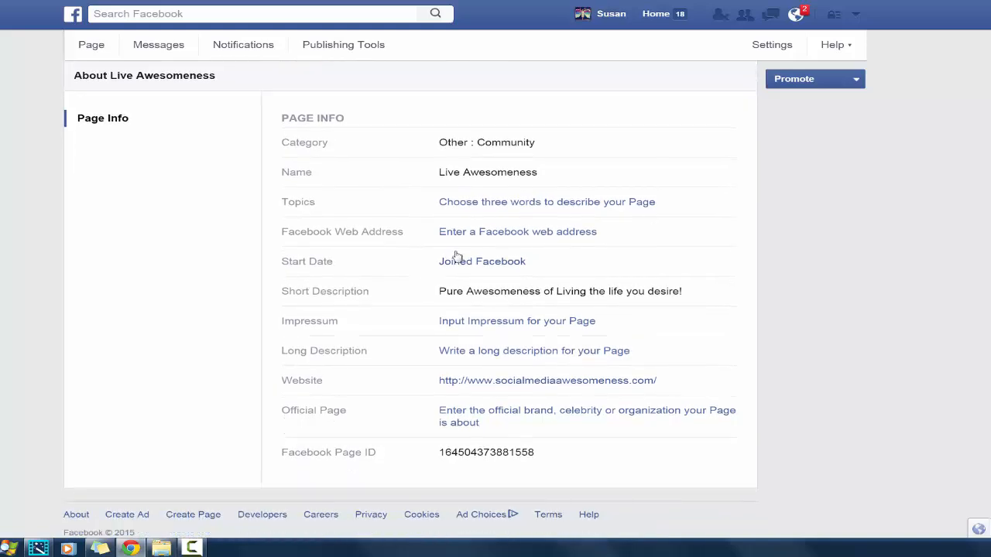
left_click(524, 204)
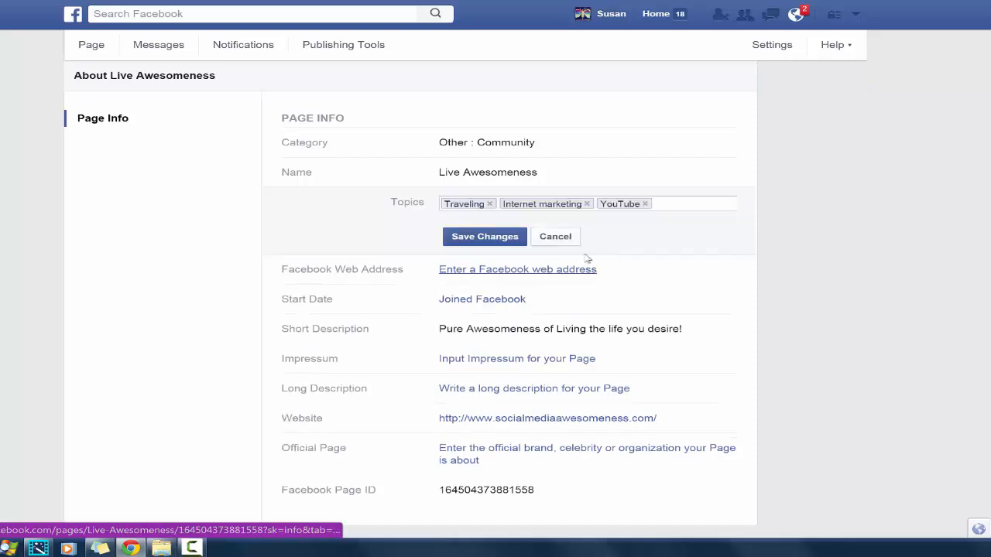
left_click(486, 240)
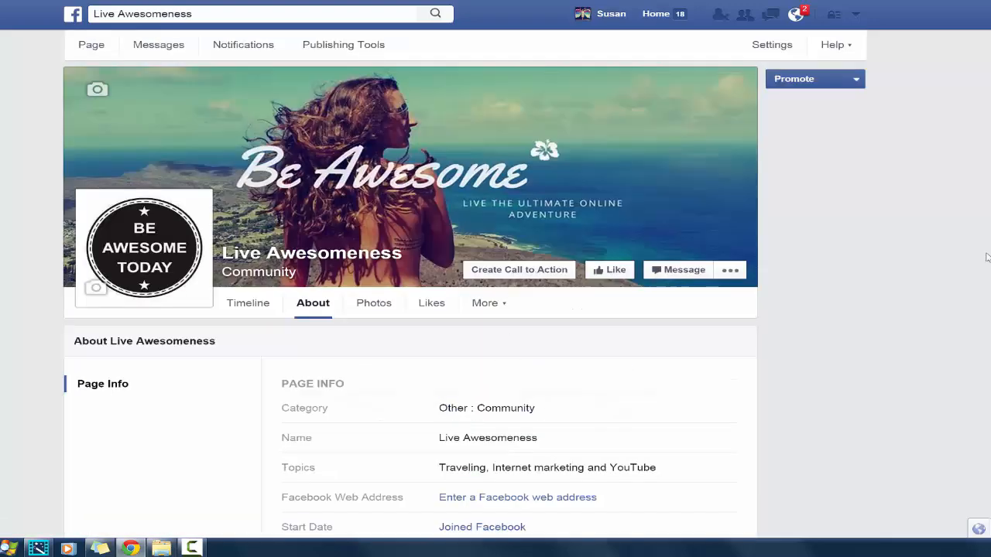
Try to enter a Facebook web address for the page and check whether one can be set
scroll(637, 343, "down", 2)
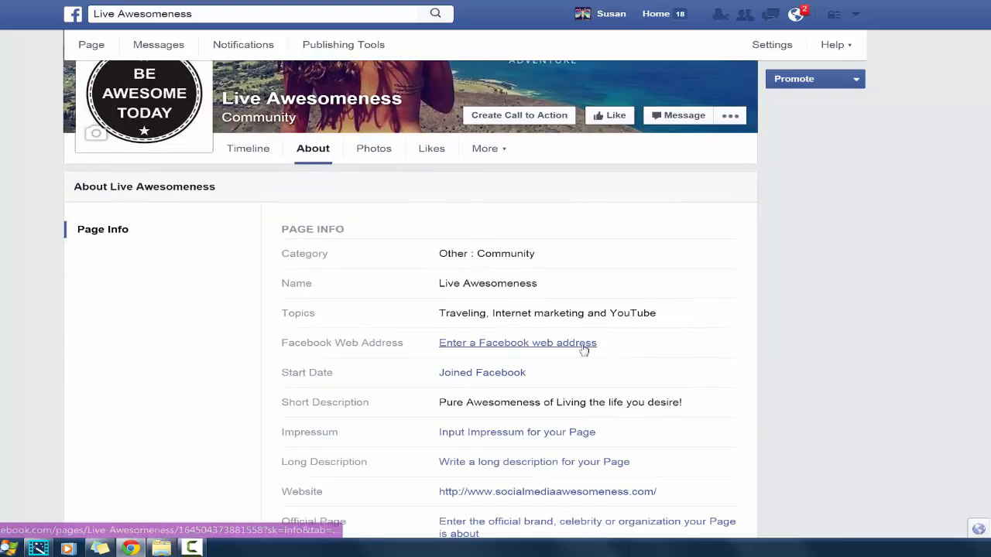
left_click(584, 348)
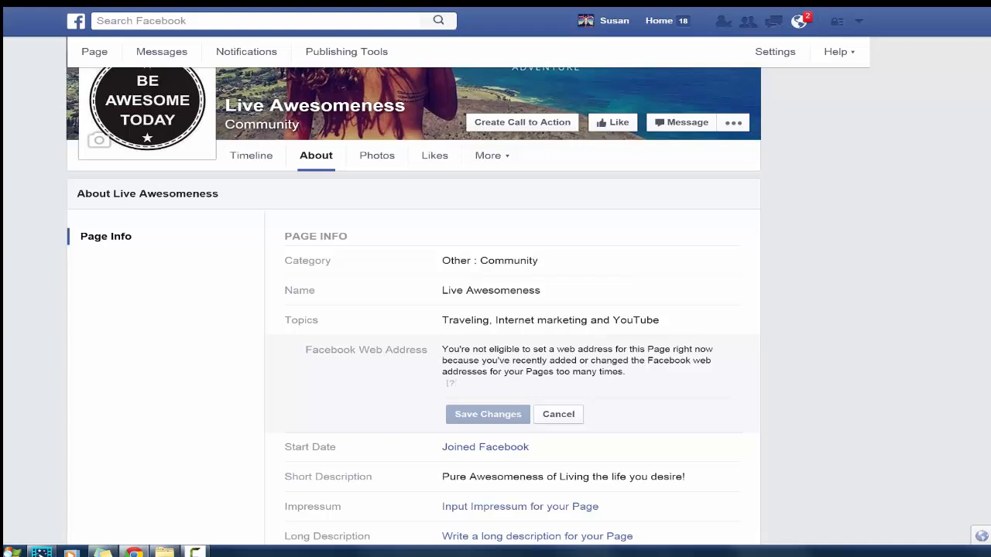
scroll(413, 287, "down", 1)
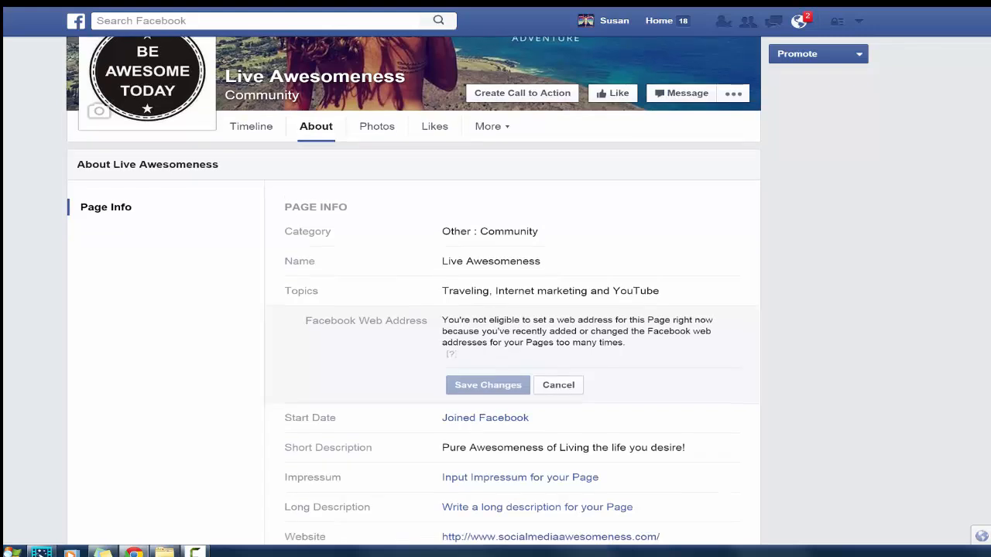
scroll(414, 287, "down", 1)
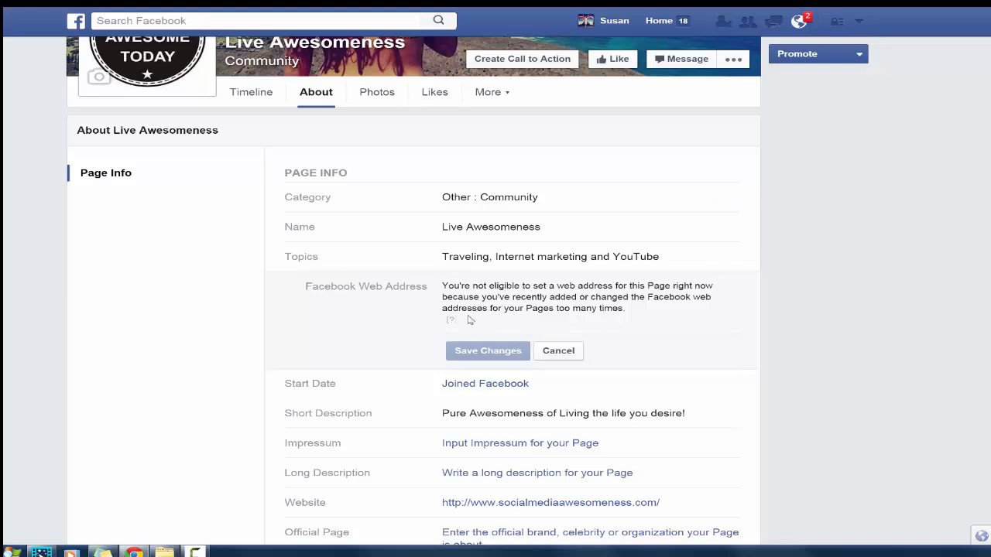
mouse_move(450, 321)
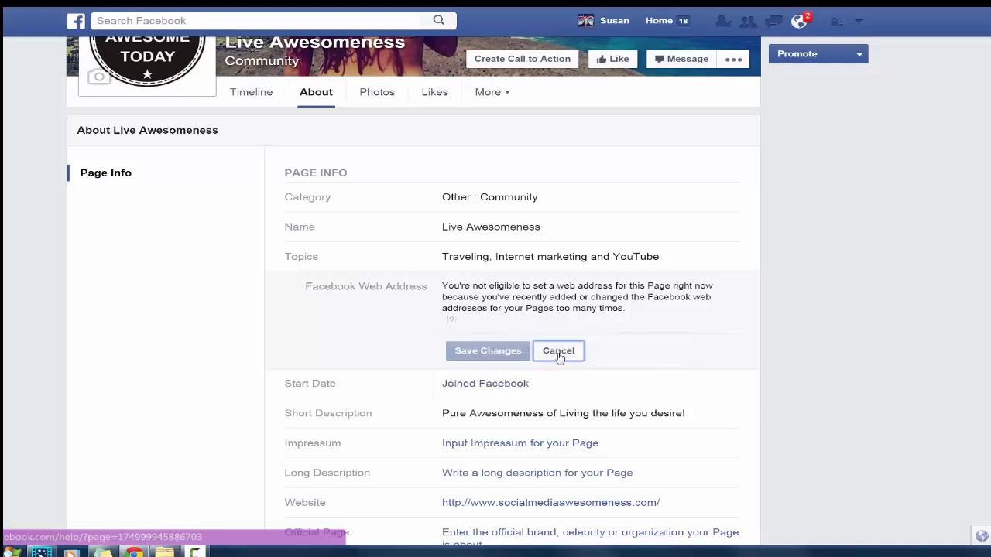
left_click(558, 352)
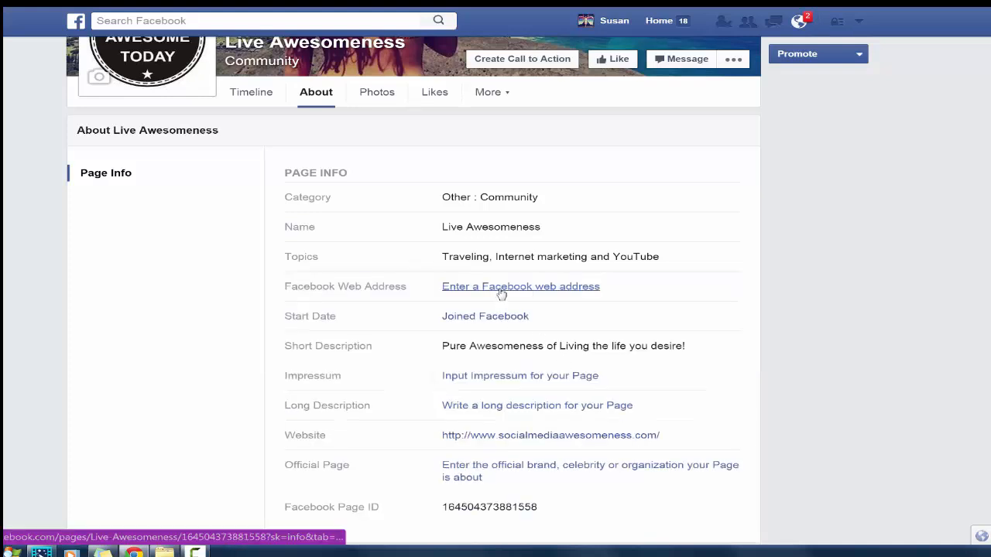
left_click(502, 288)
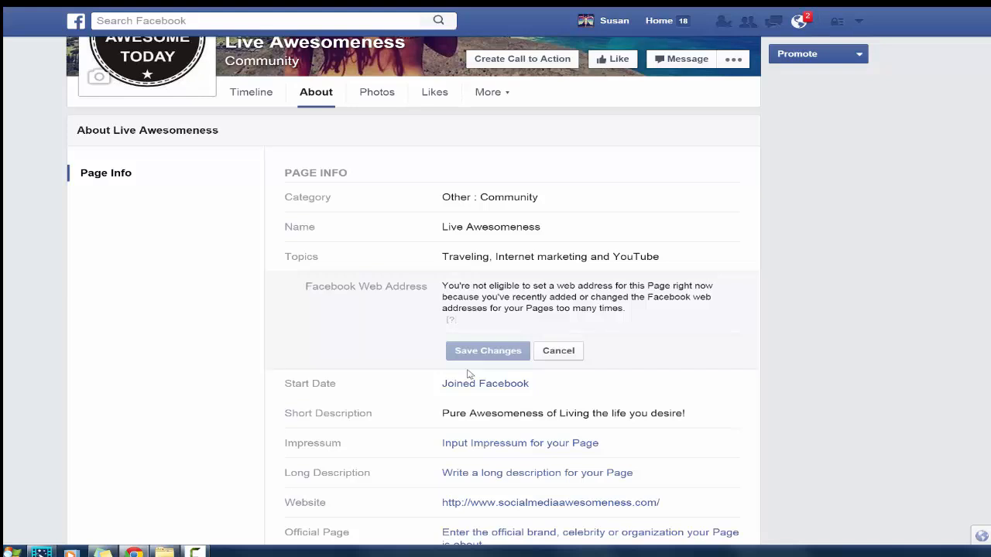
Open the Impressum entry for editing and look over the remaining page info entries
left_click(538, 449)
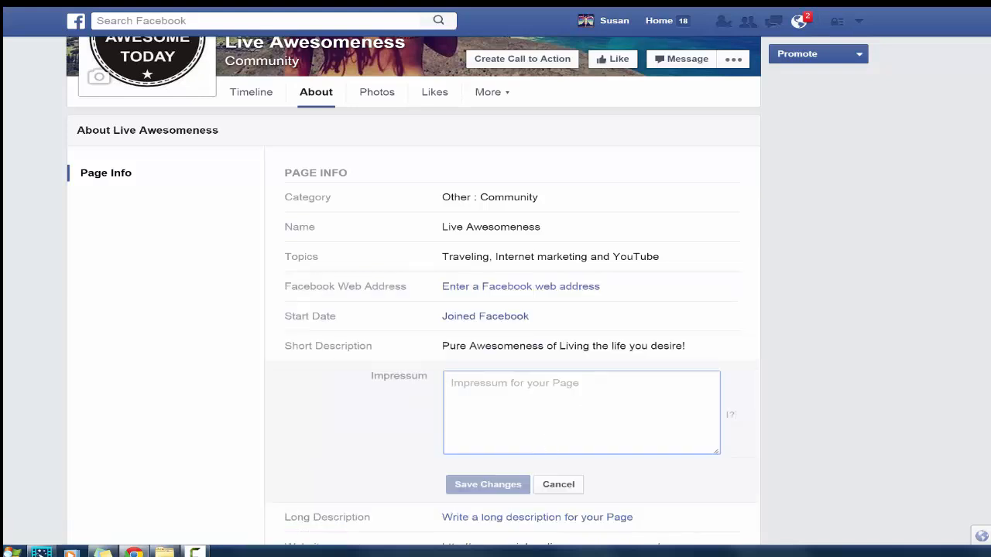
scroll(409, 290, "down", 2)
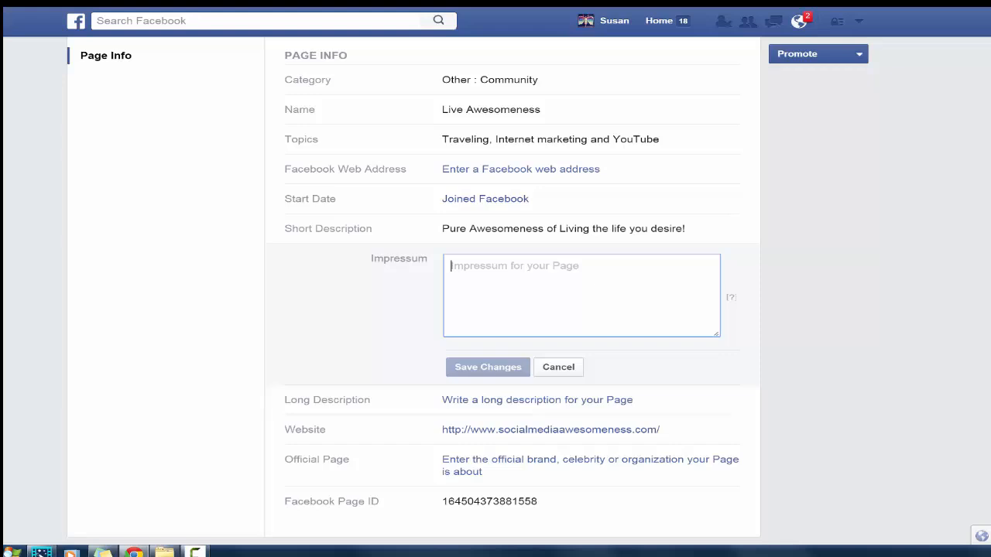
scroll(414, 292, "down", 2)
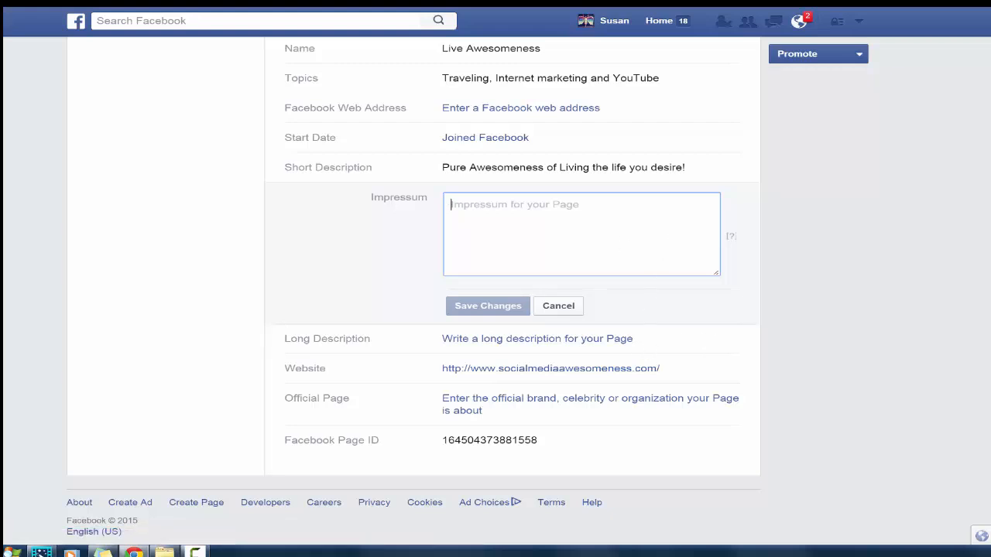
scroll(413, 291, "up", 3)
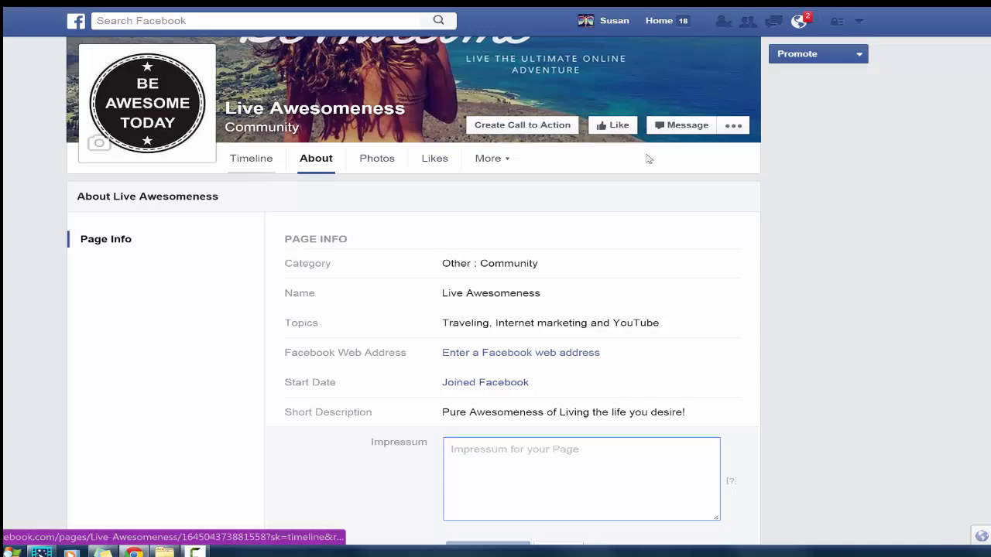
scroll(679, 54, "up", 2)
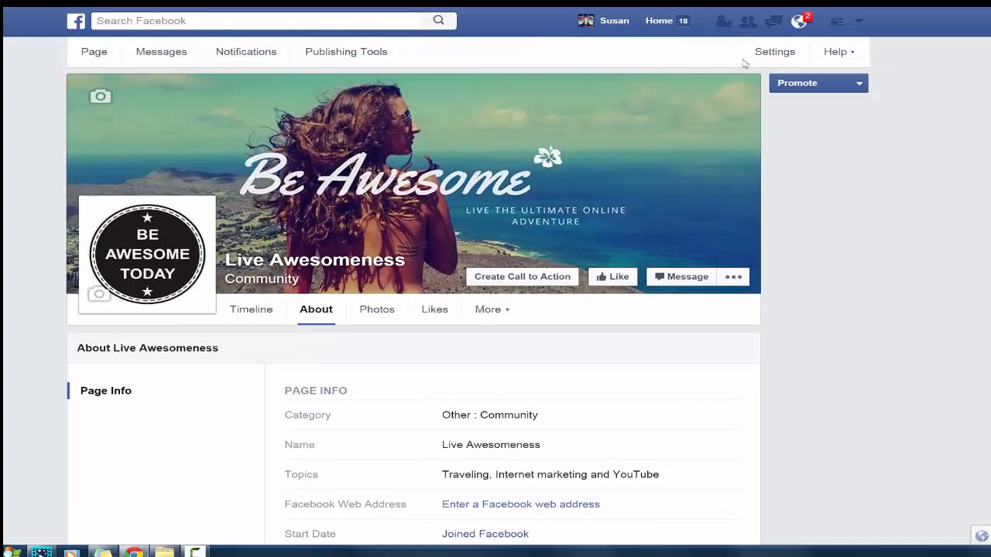
Review the page's role settings, including the entry for adding another person as Editor, and its notification settings
left_click(771, 51)
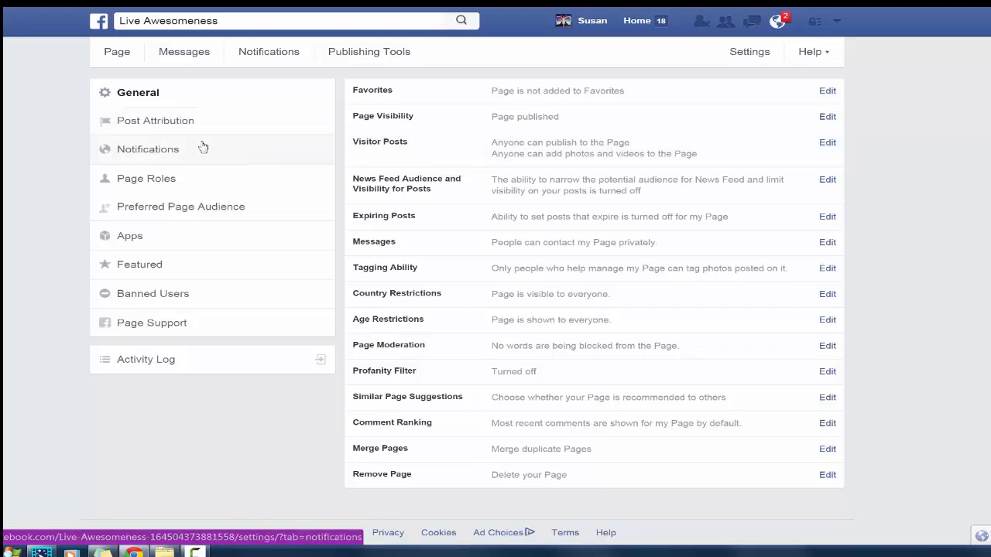
left_click(181, 179)
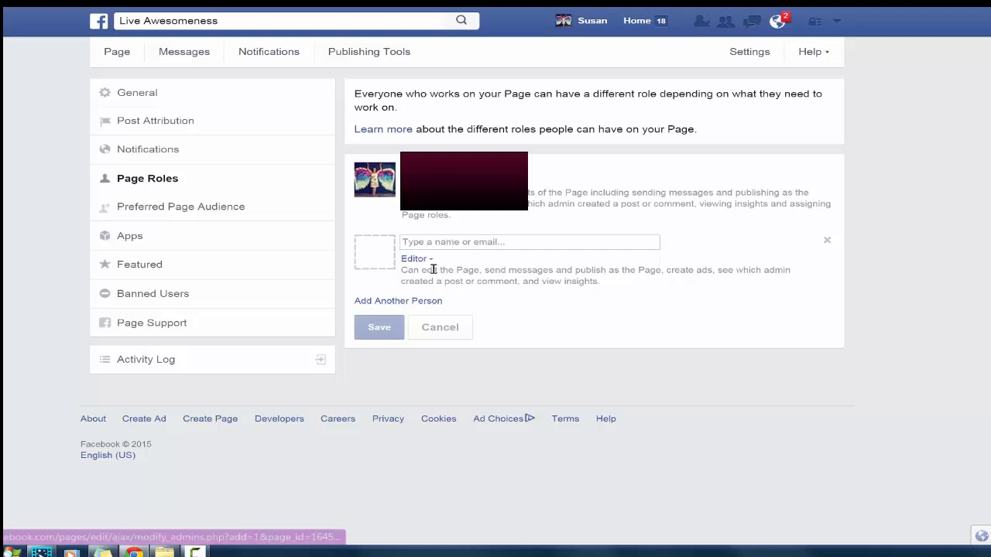
left_click(434, 242)
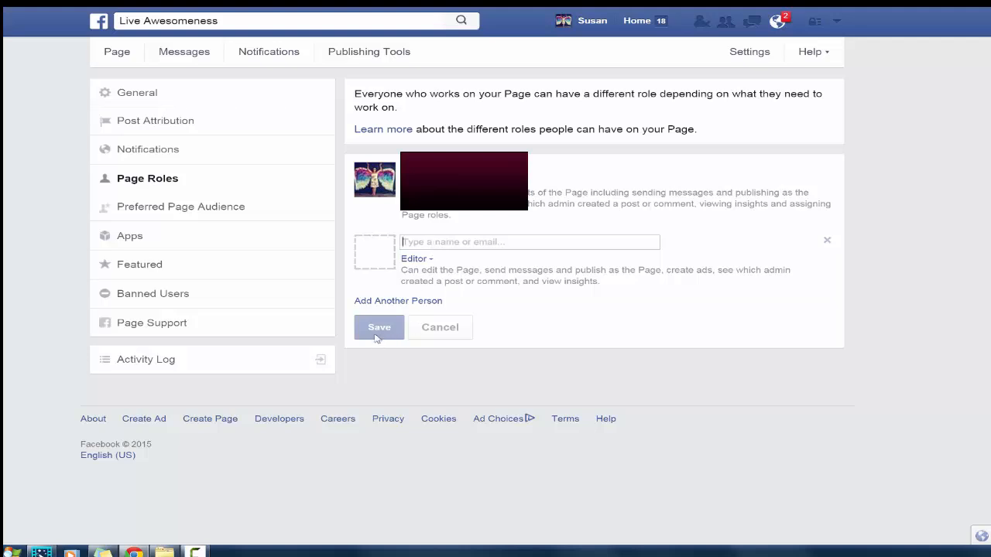
left_click(168, 158)
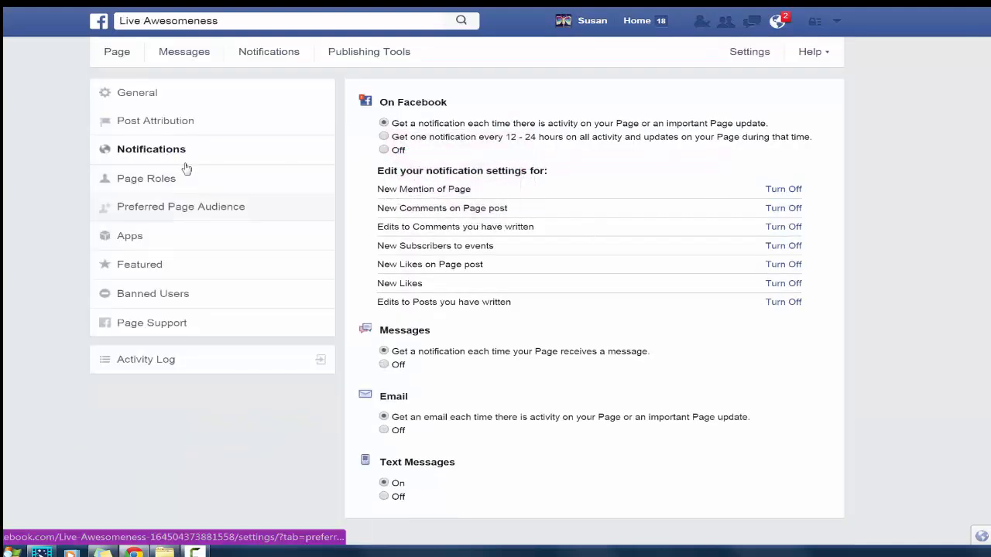
Return to the page's timeline, go through the Invite Your Friends tip and close the Suggest Page to Email Contacts tip
left_click(116, 54)
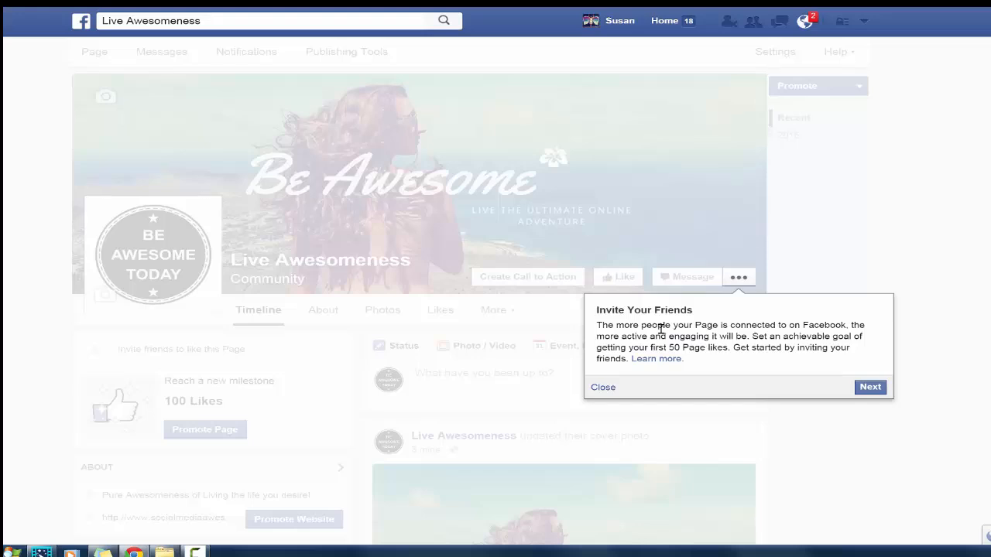
left_click(869, 387)
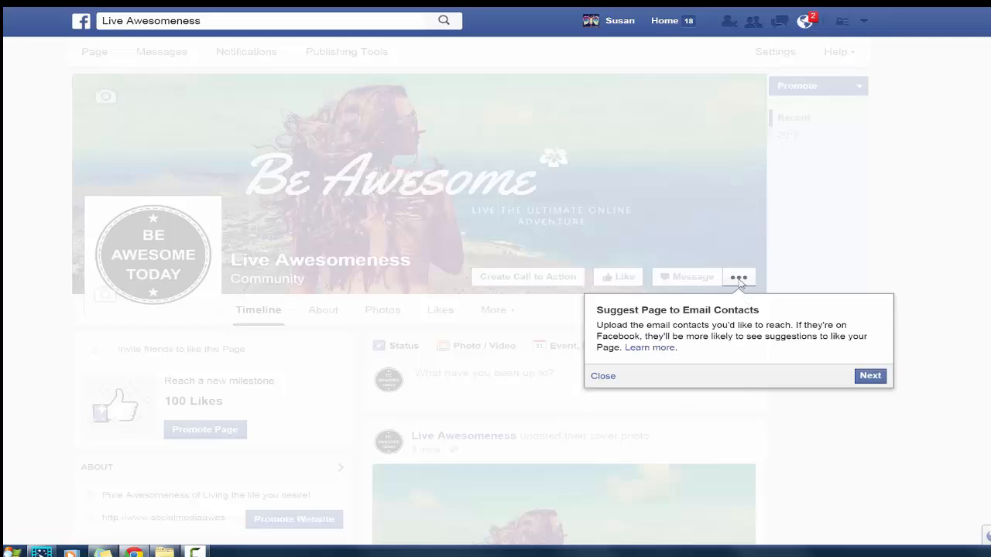
left_click(601, 377)
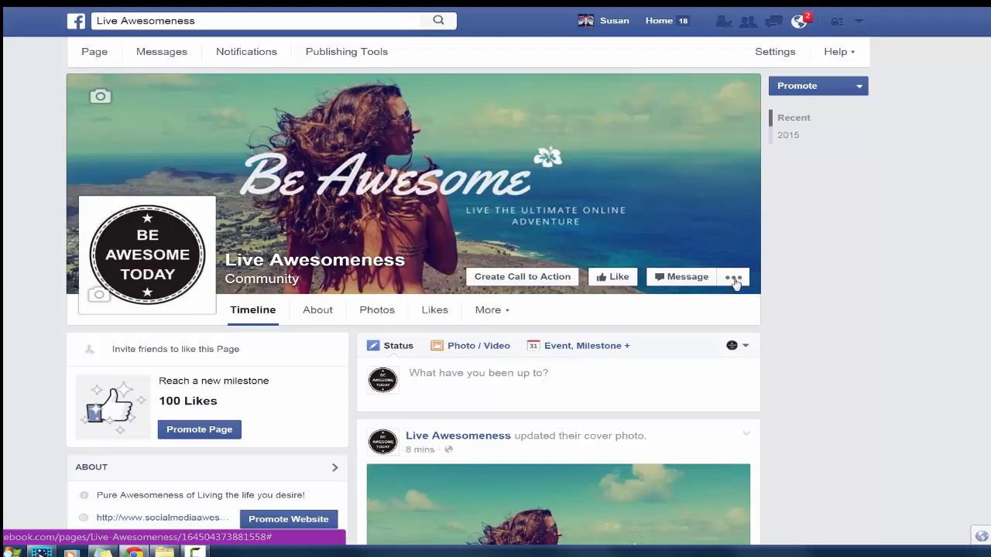
Examine the list of friends who can be invited to like Live Awesomeness, and leave without sending invites
left_click(734, 280)
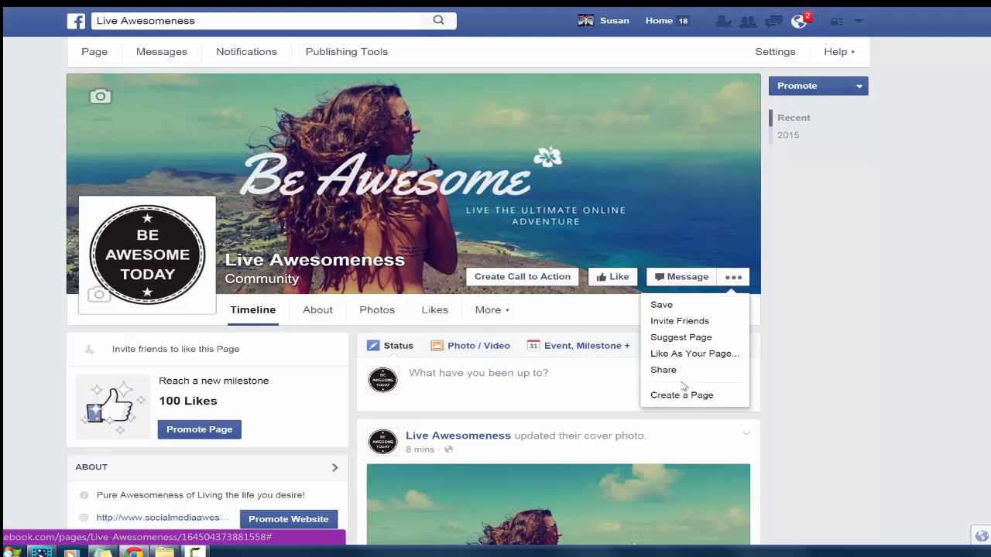
left_click(679, 325)
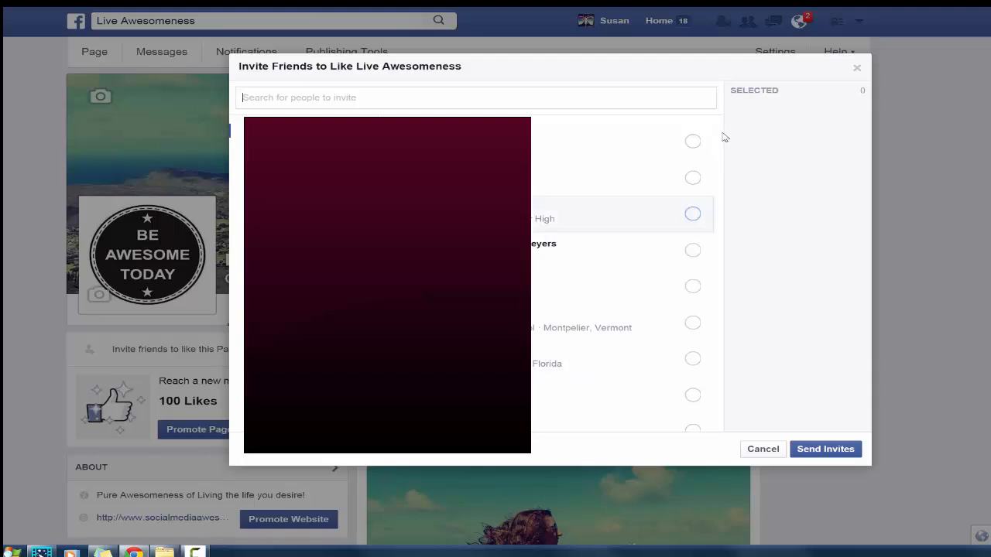
left_click_drag(719, 136, 720, 381)
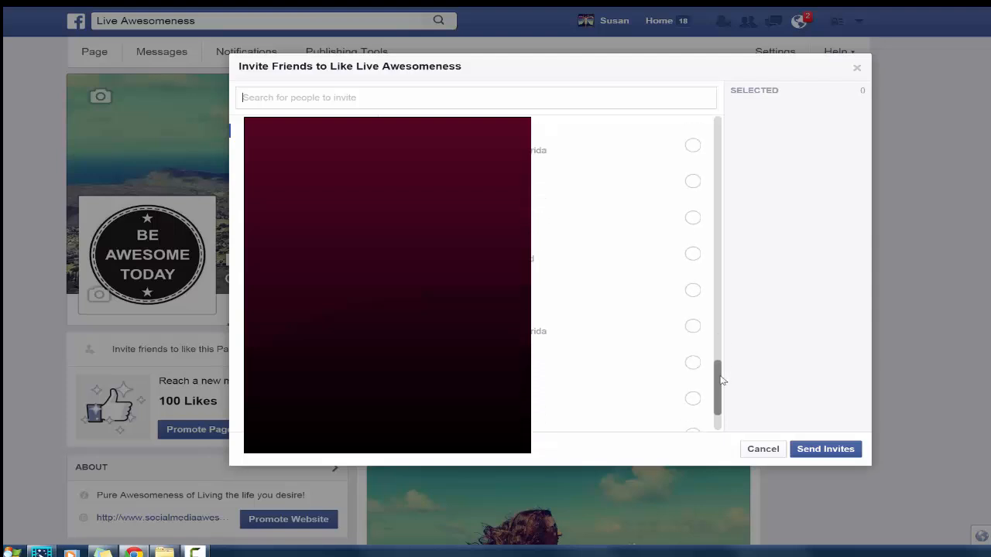
left_click(763, 450)
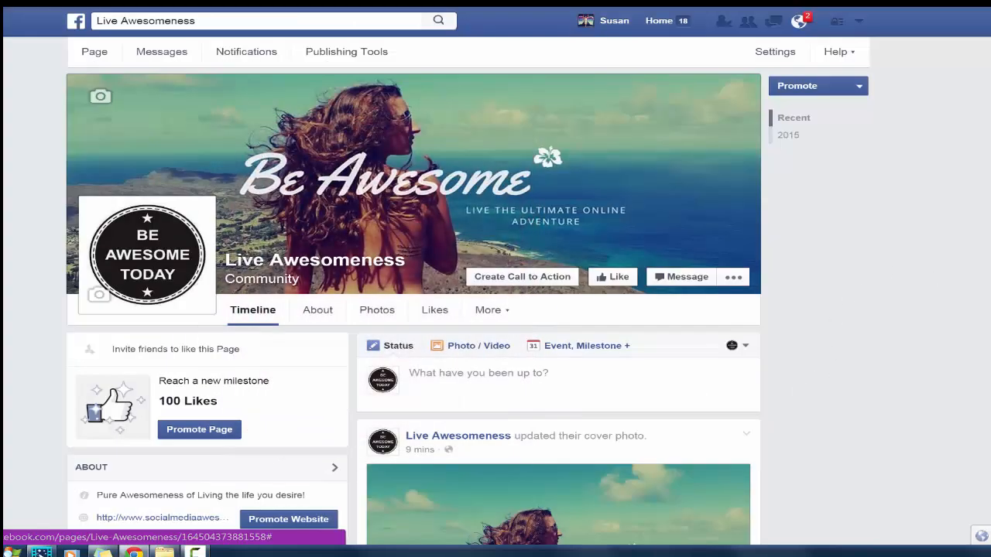
Look over the page's timeline posts and its About, Photos and Visitor Posts sections
scroll(413, 310, "down", 3)
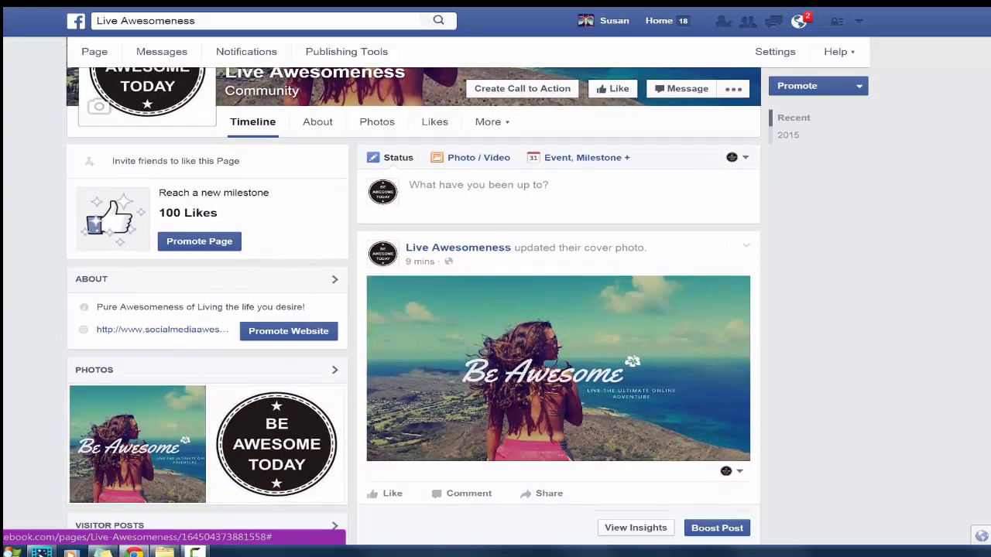
scroll(413, 310, "down", 2)
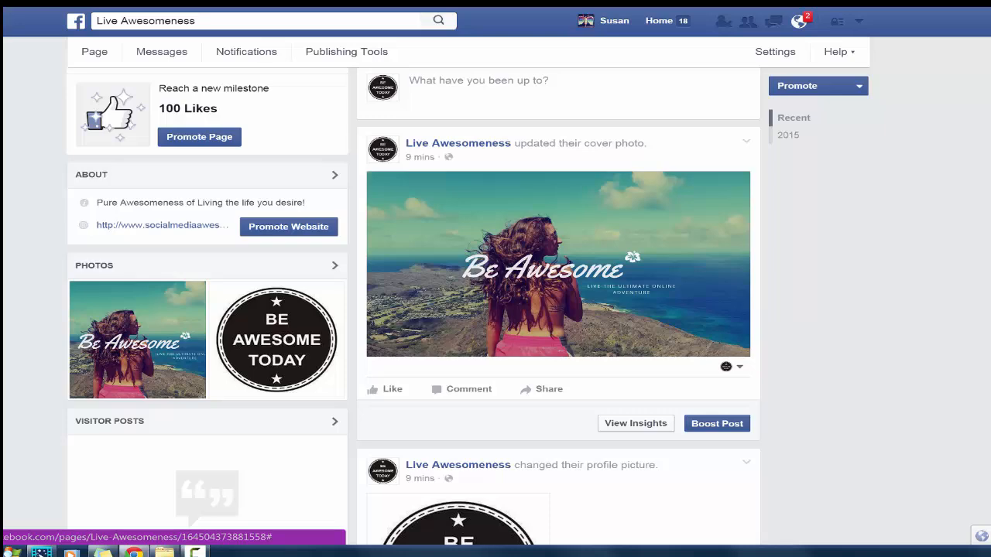
scroll(414, 309, "up", 3)
scroll(413, 310, "up", 2)
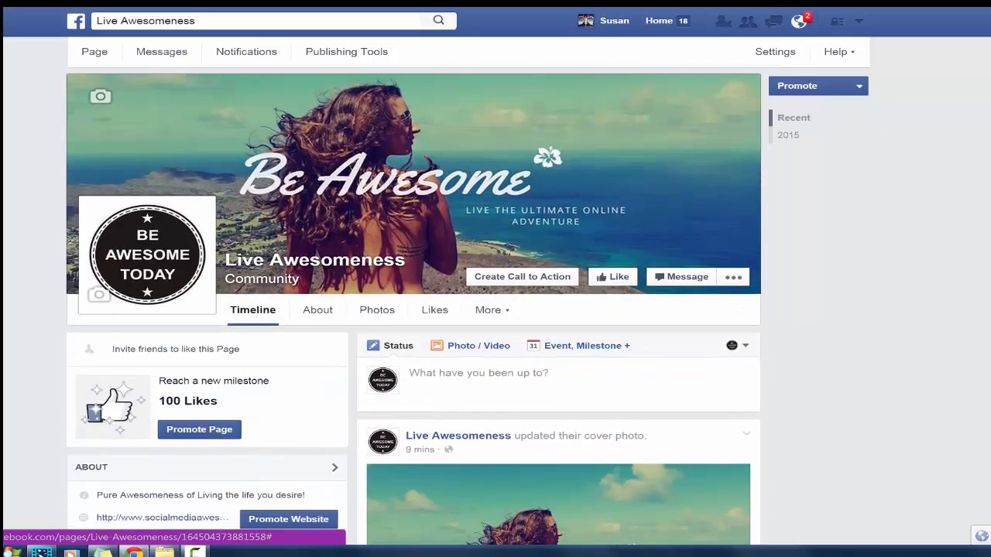